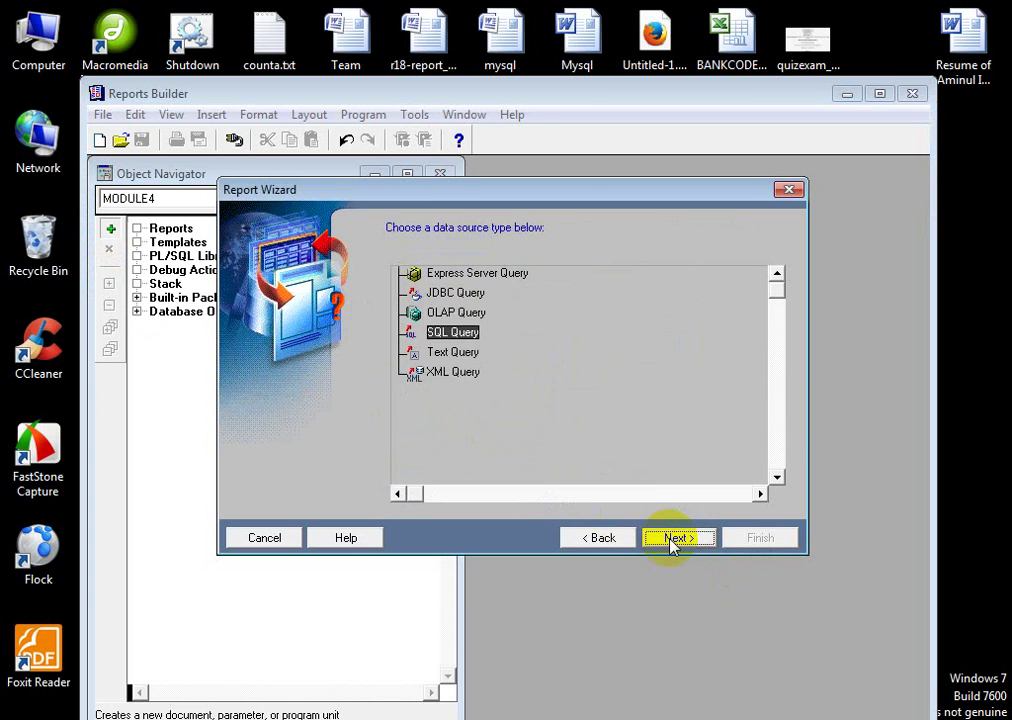
Accept SQL Query as the data source and begin the query with "select department_id, job_id, sum(salary) total_sal".
{"action": "left_click", "coordinate": [673, 538]}
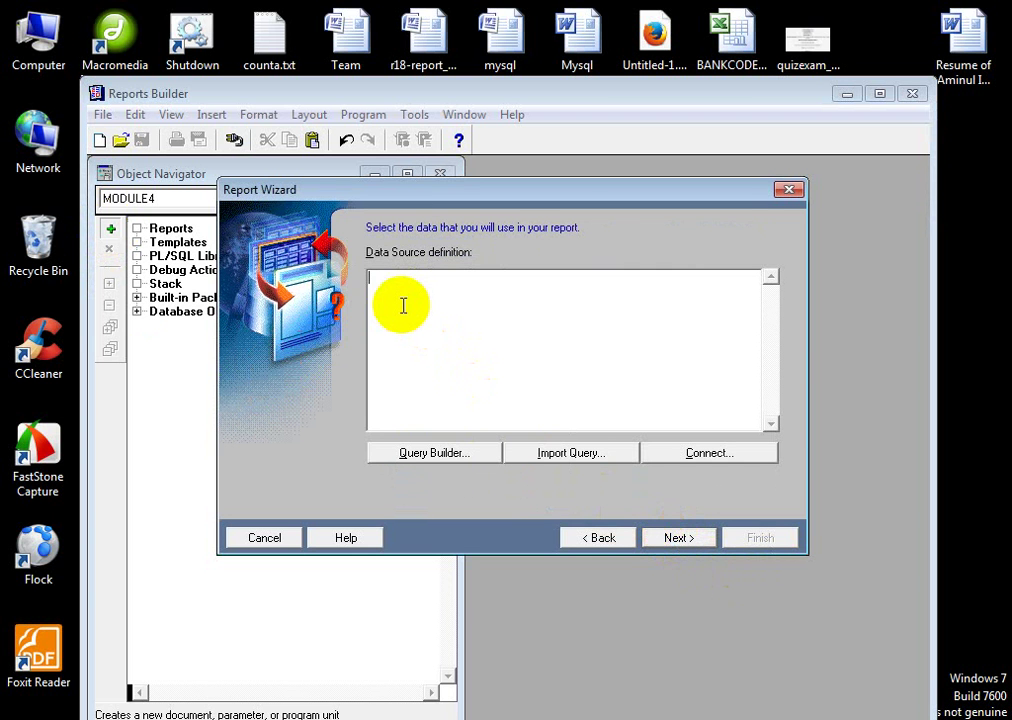
{"action": "type", "text": "select department_id"}
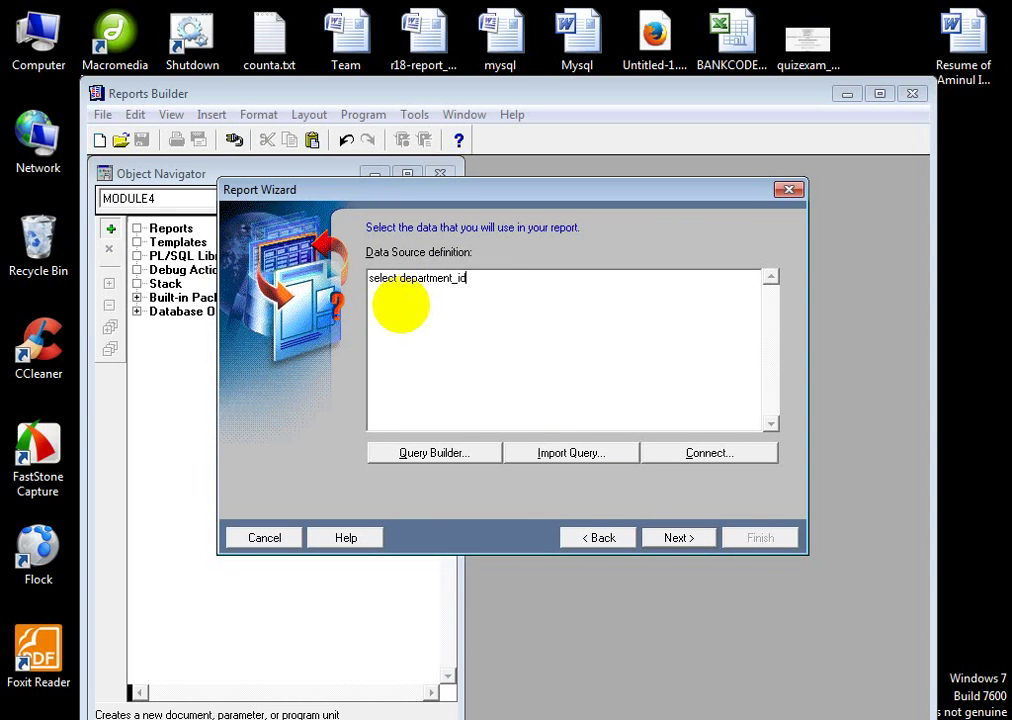
{"action": "type", "text": ", job_id, sum(salary)"}
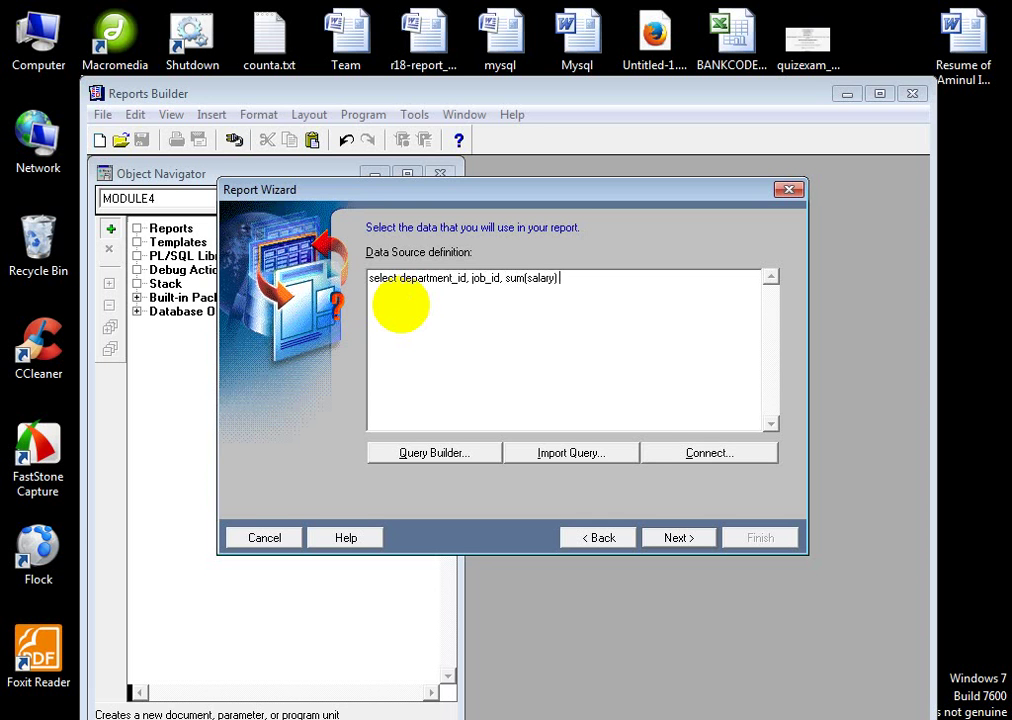
{"action": "type", "text": " T-tal_sal"}
{"action": "key", "text": "Return"}
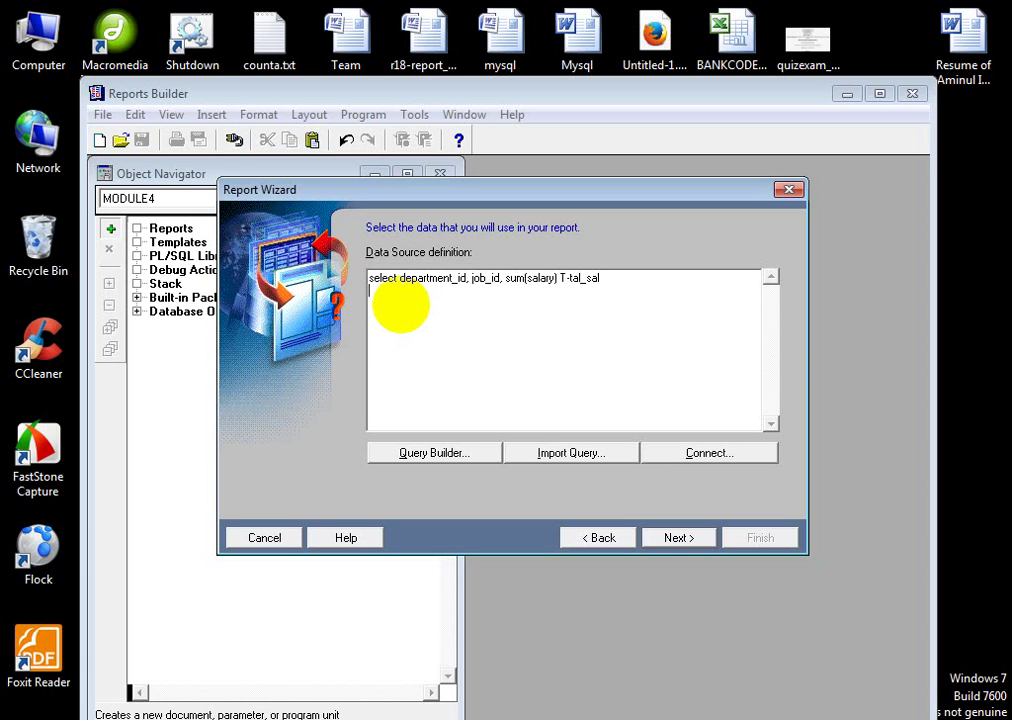
{"action": "left_click", "coordinate": [566, 279]}
{"action": "left_click_drag", "start_coordinate": [568, 279], "coordinate": [560, 281]}
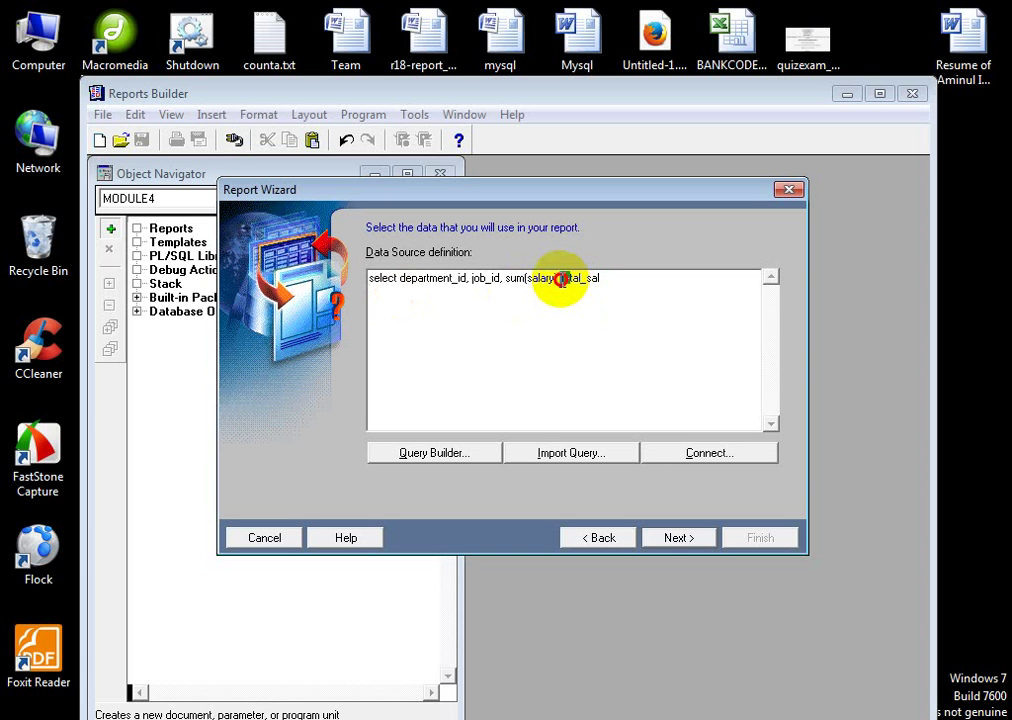
{"action": "type", "text": "to"}
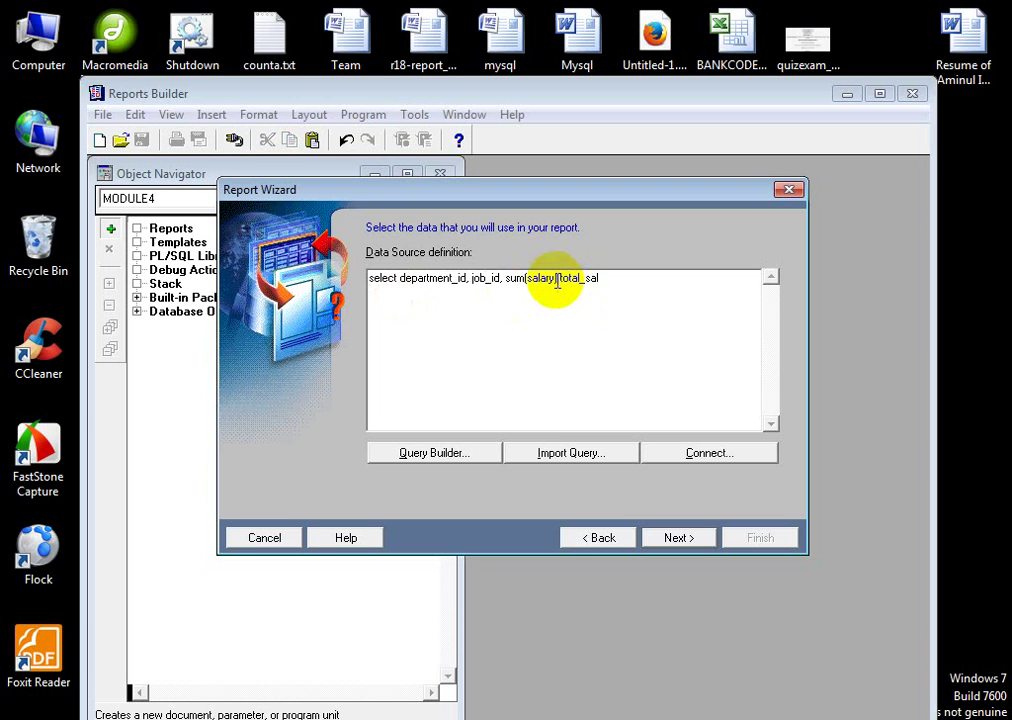
Complete the query with "from employees", "group by department_id, job_id" and "order by department_id, job_id" on separate lines, and submit it.
{"action": "left_click", "coordinate": [378, 305]}
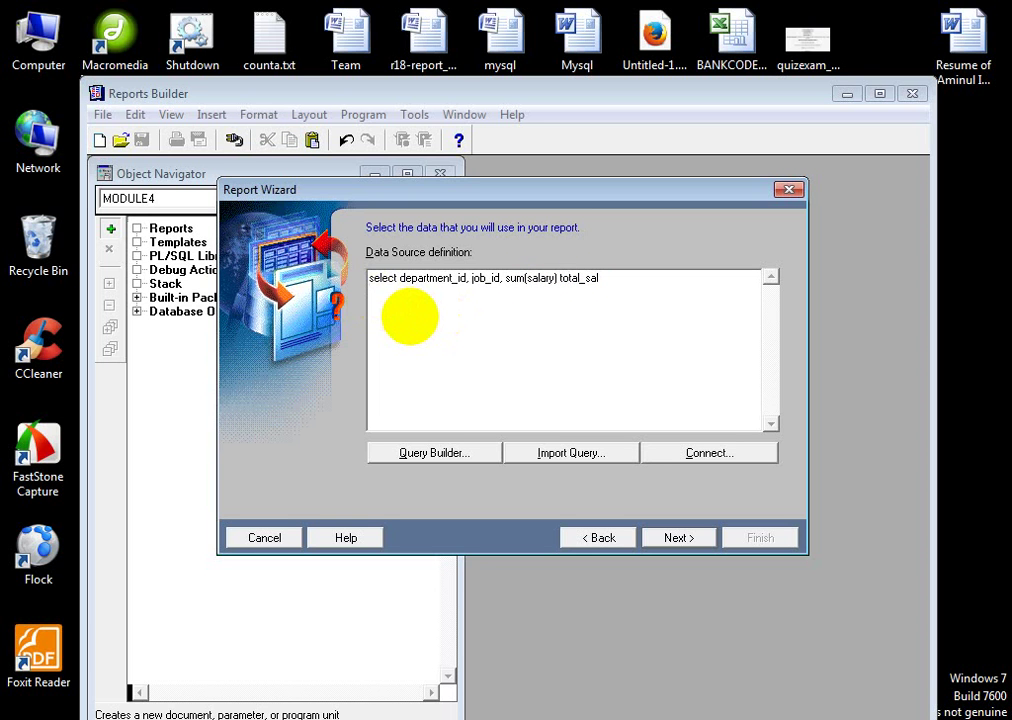
{"action": "type", "text": "from employees"}
{"action": "key", "text": "Return"}
{"action": "type", "text": "gro"}
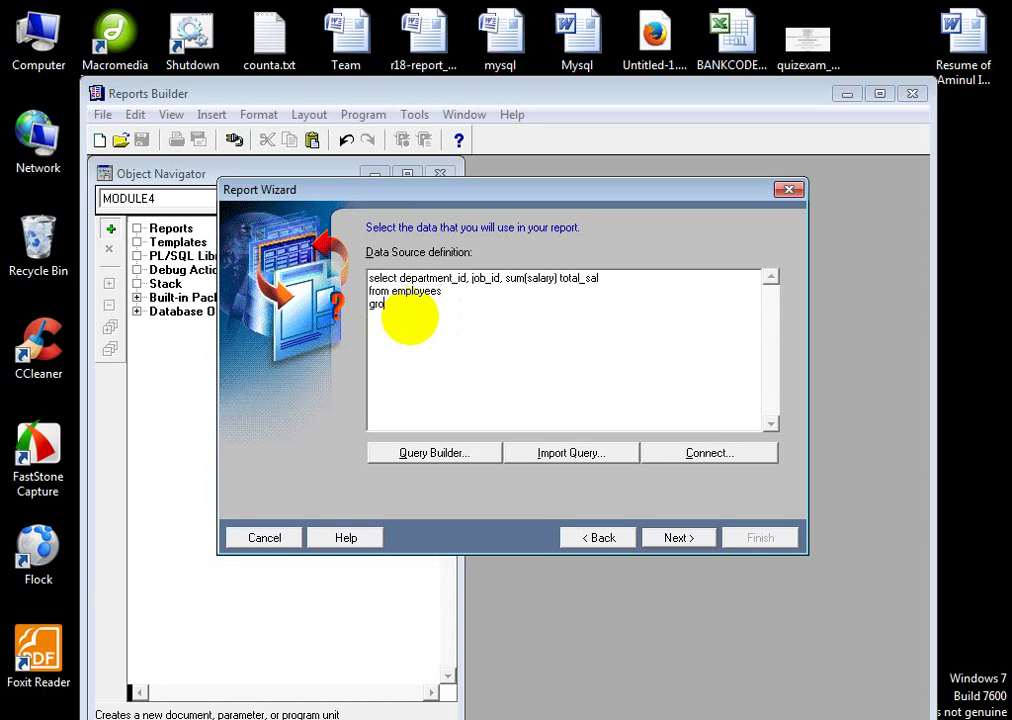
{"action": "type", "text": "up by department_id, "}
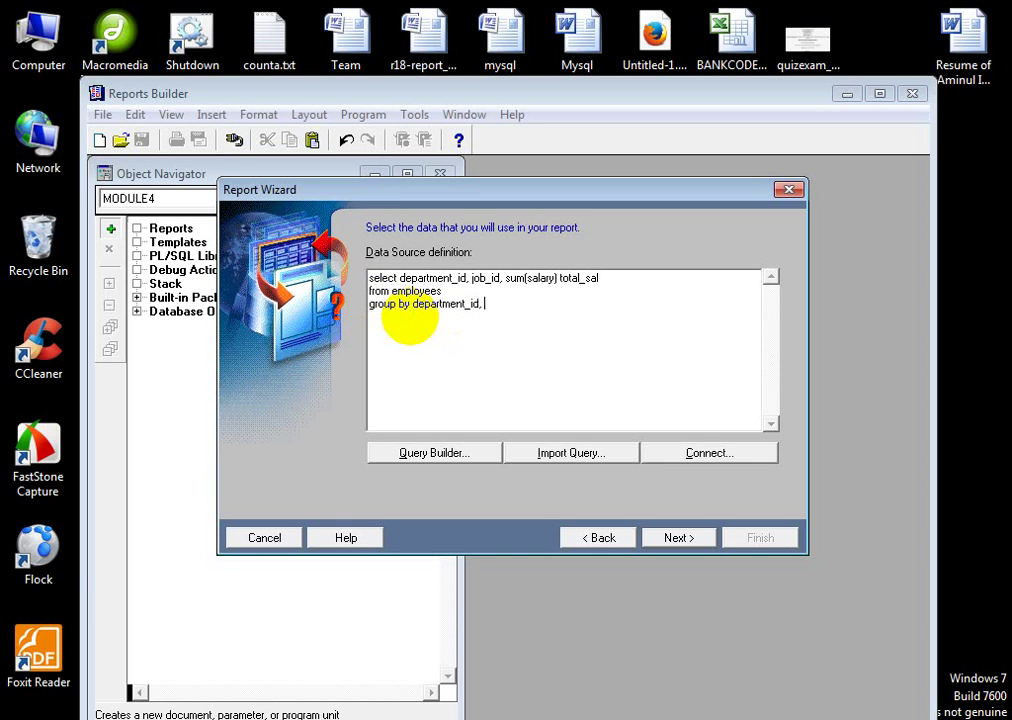
{"action": "type", "text": "job_"}
{"action": "type", "text": "id"}
{"action": "key", "text": "Return"}
{"action": "type", "text": "order by depa"}
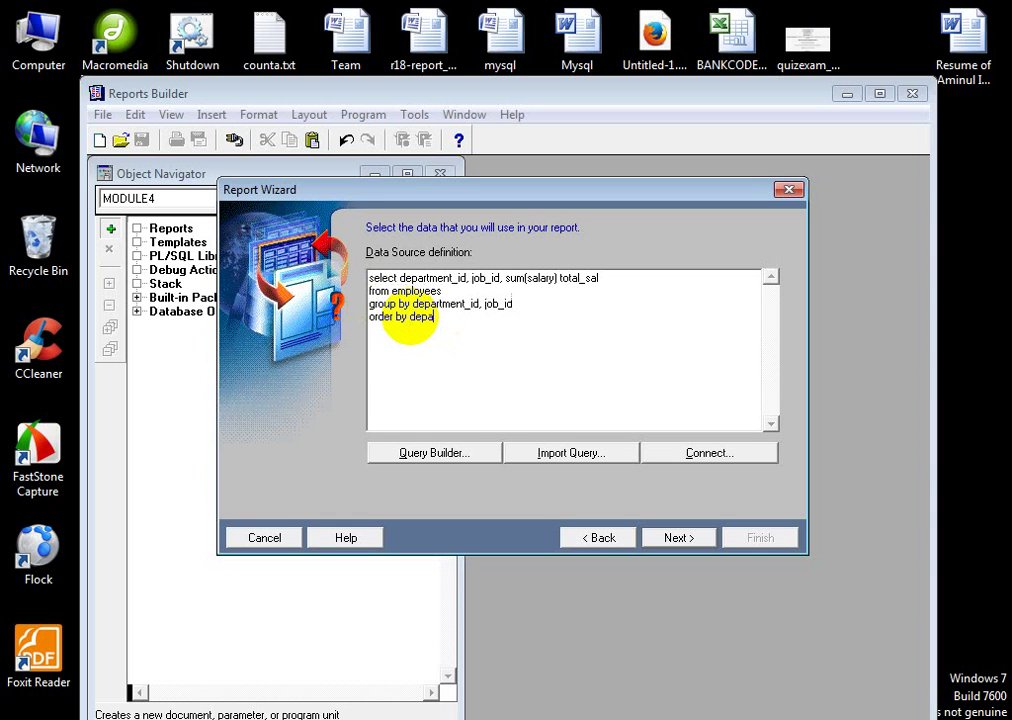
{"action": "type", "text": "rtment_id, job_id"}
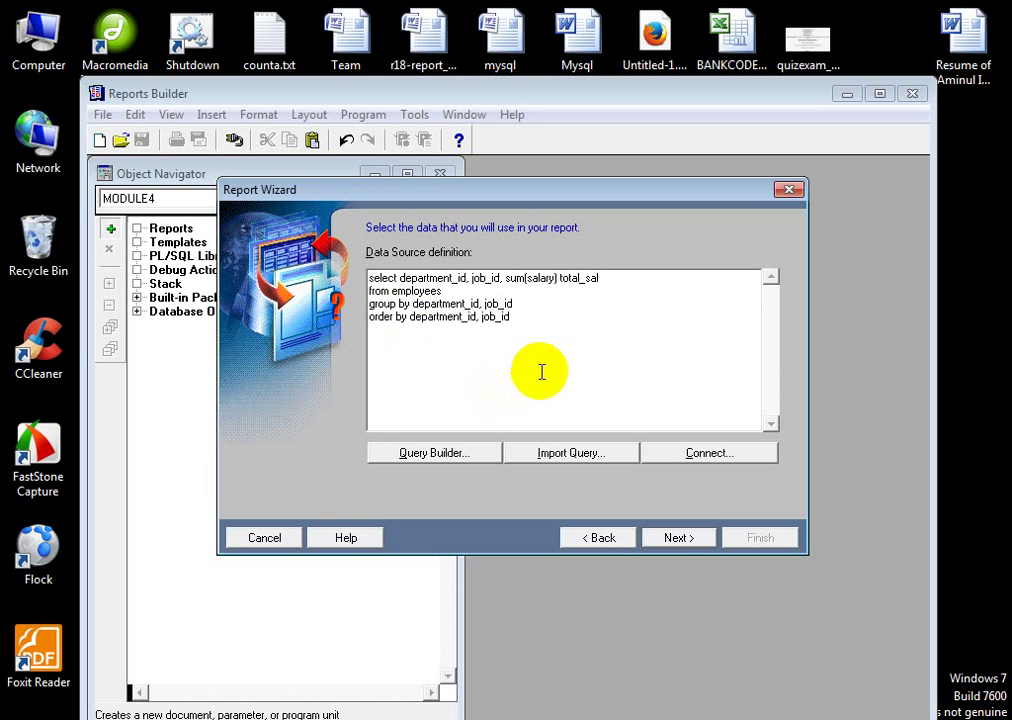
{"action": "left_click", "coordinate": [679, 539]}
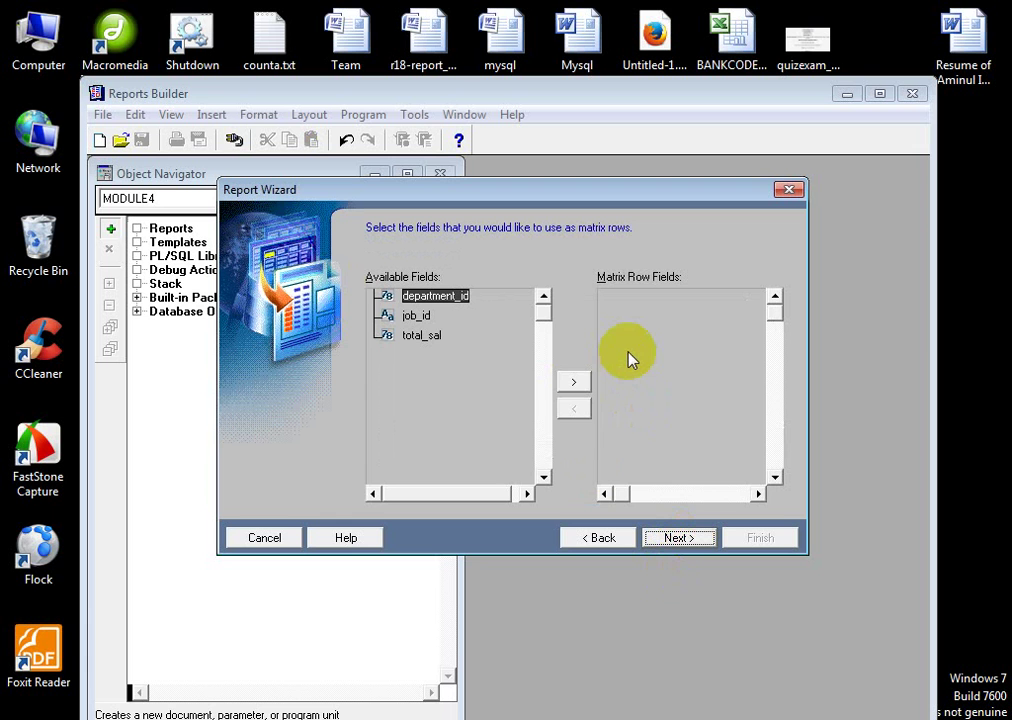
Assign department_id as the matrix row field and job_id as the matrix column field.
{"action": "left_click", "coordinate": [570, 383]}
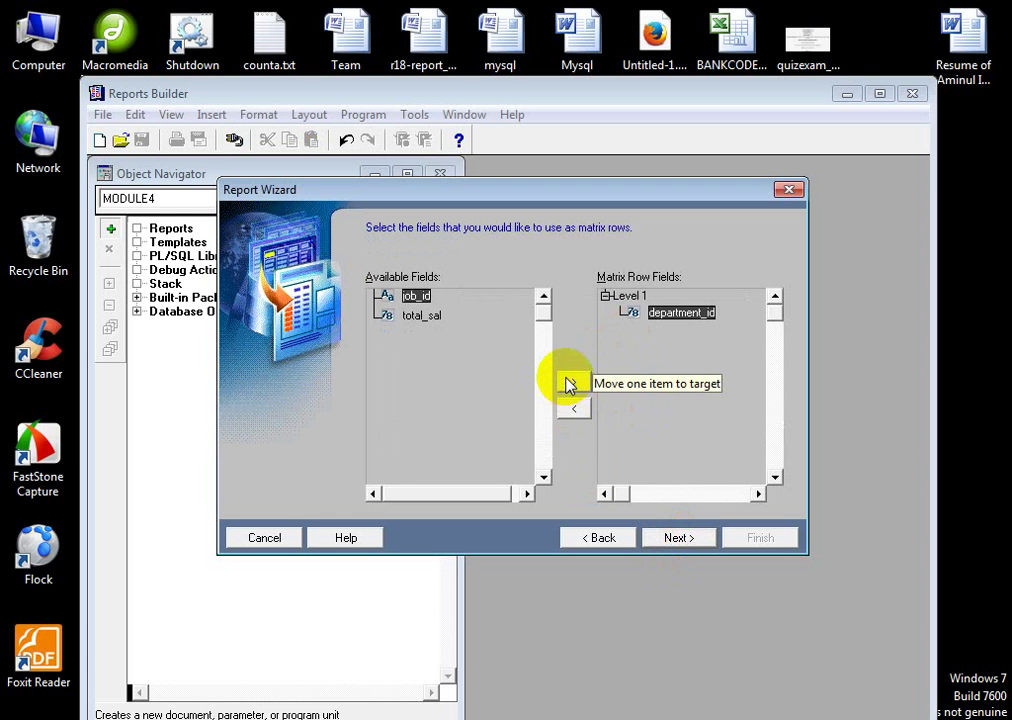
{"action": "left_click", "coordinate": [677, 538]}
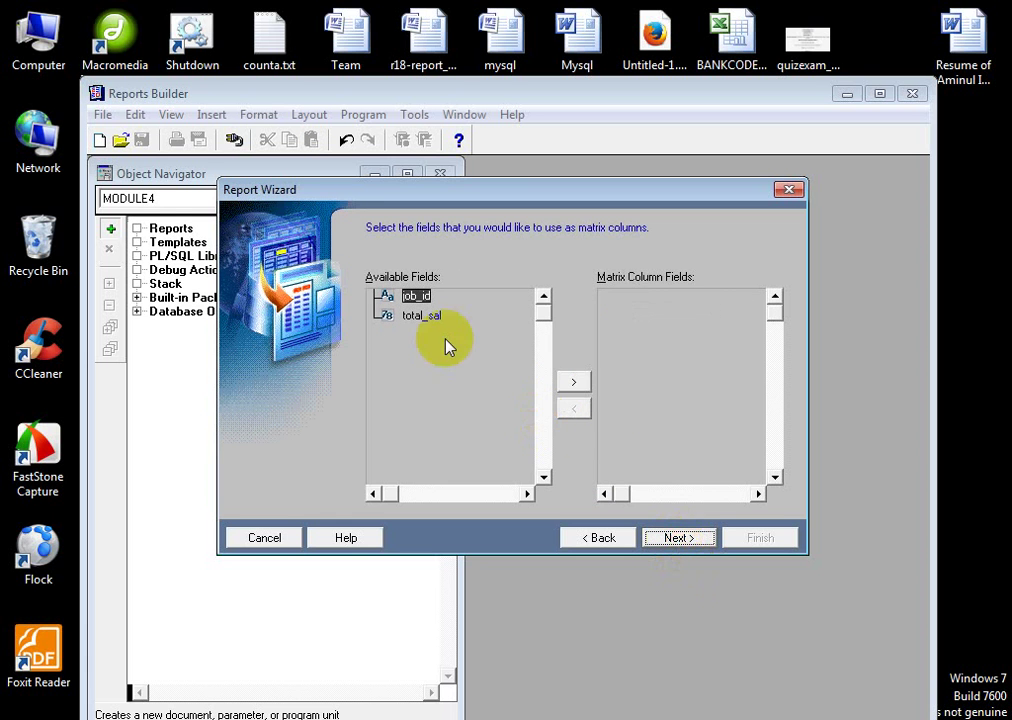
{"action": "left_click", "coordinate": [573, 383]}
{"action": "left_click", "coordinate": [677, 538]}
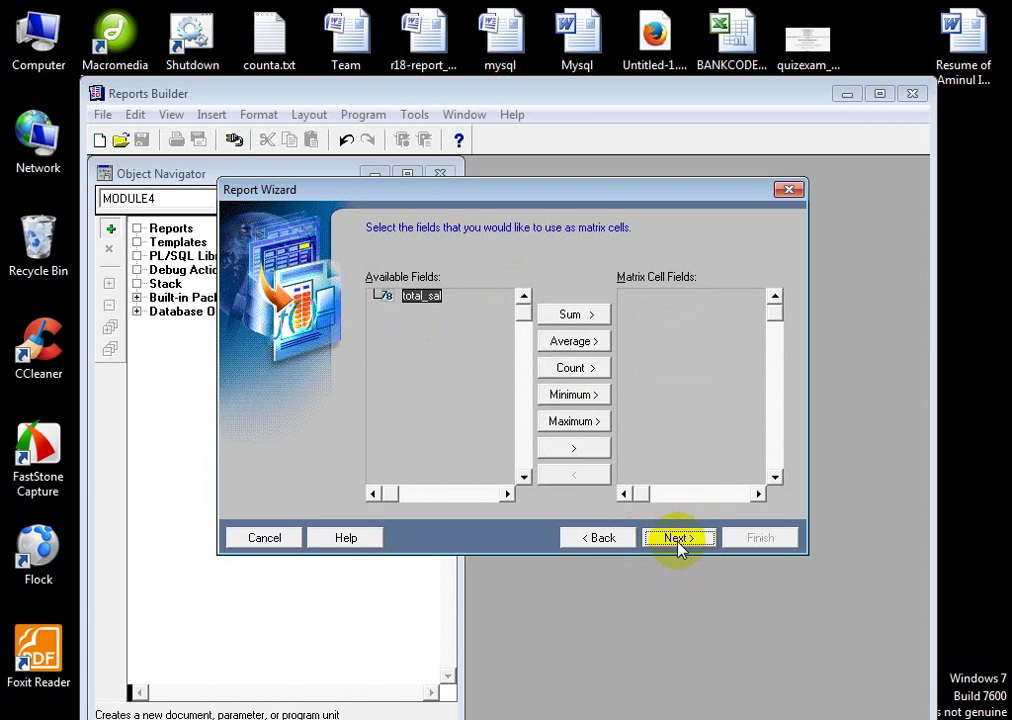
Set the matrix cell fields to total_sal followed by Sum(total_sal).
{"action": "left_click", "coordinate": [418, 308]}
{"action": "left_click", "coordinate": [571, 318]}
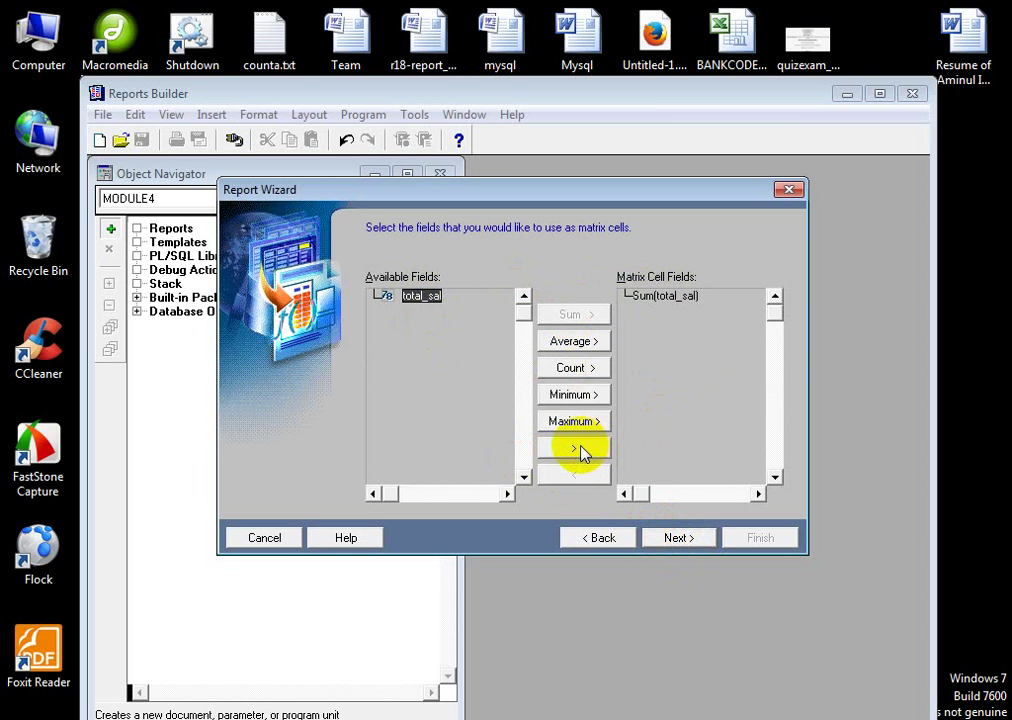
{"action": "left_click", "coordinate": [412, 300]}
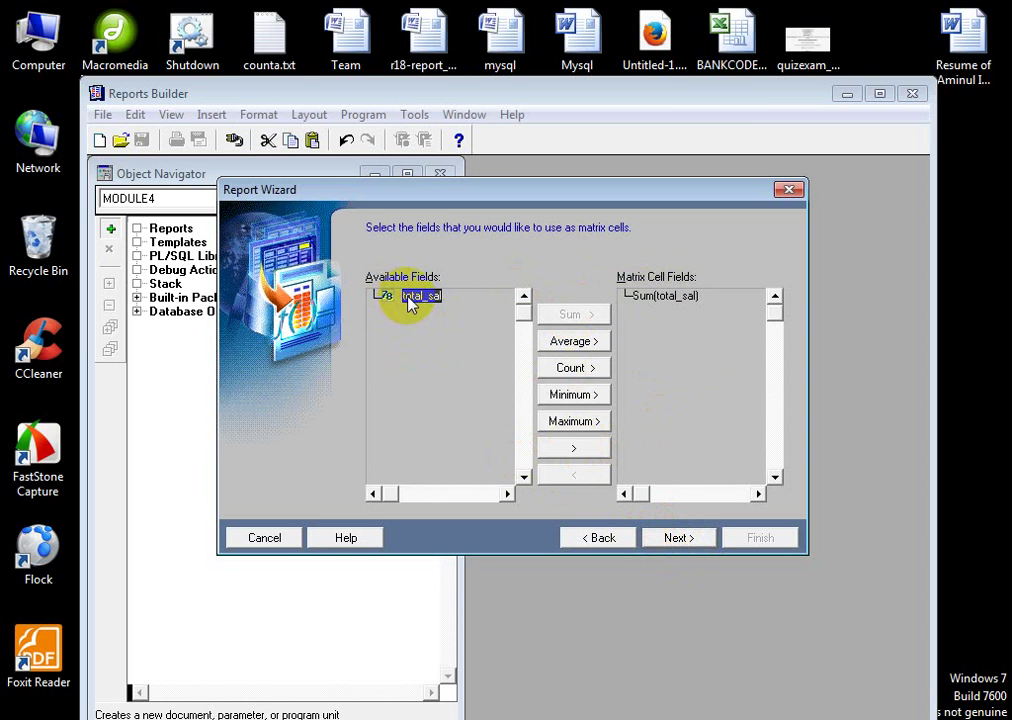
{"action": "left_click", "coordinate": [574, 450]}
{"action": "left_click", "coordinate": [655, 296]}
{"action": "left_click", "coordinate": [574, 476]}
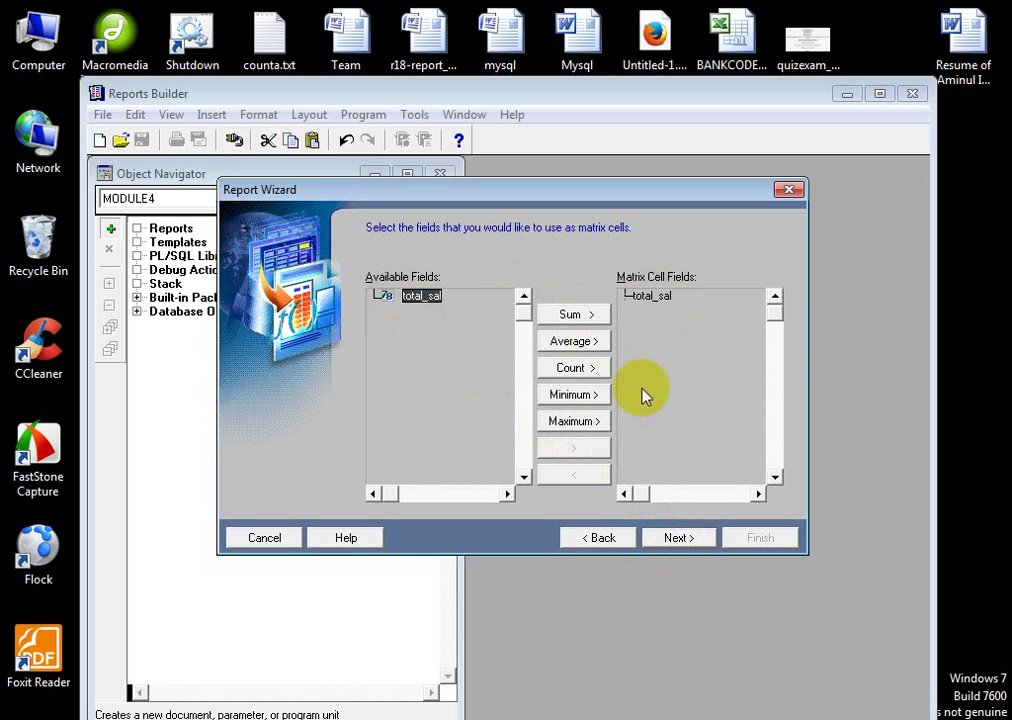
{"action": "left_click", "coordinate": [410, 296]}
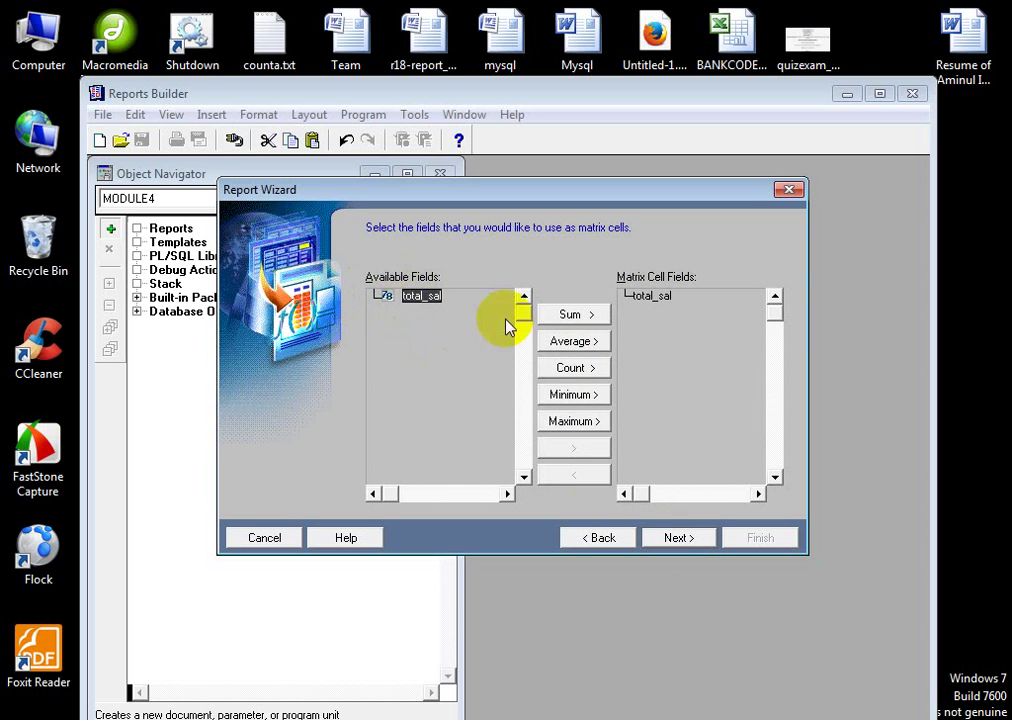
{"action": "left_click", "coordinate": [590, 314]}
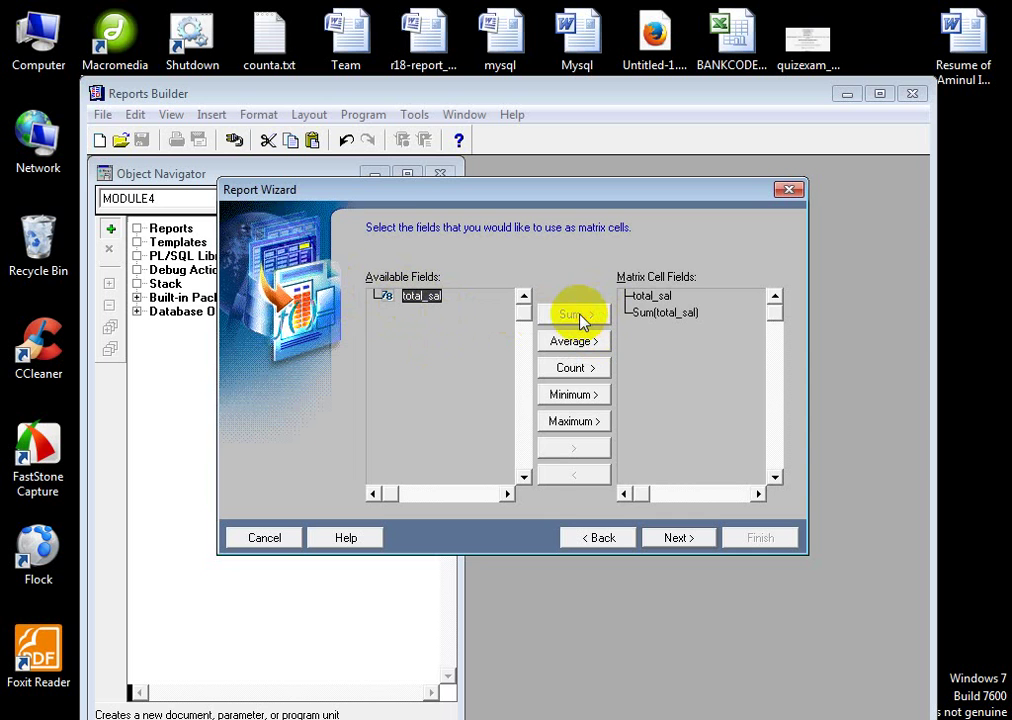
{"action": "left_click", "coordinate": [678, 539]}
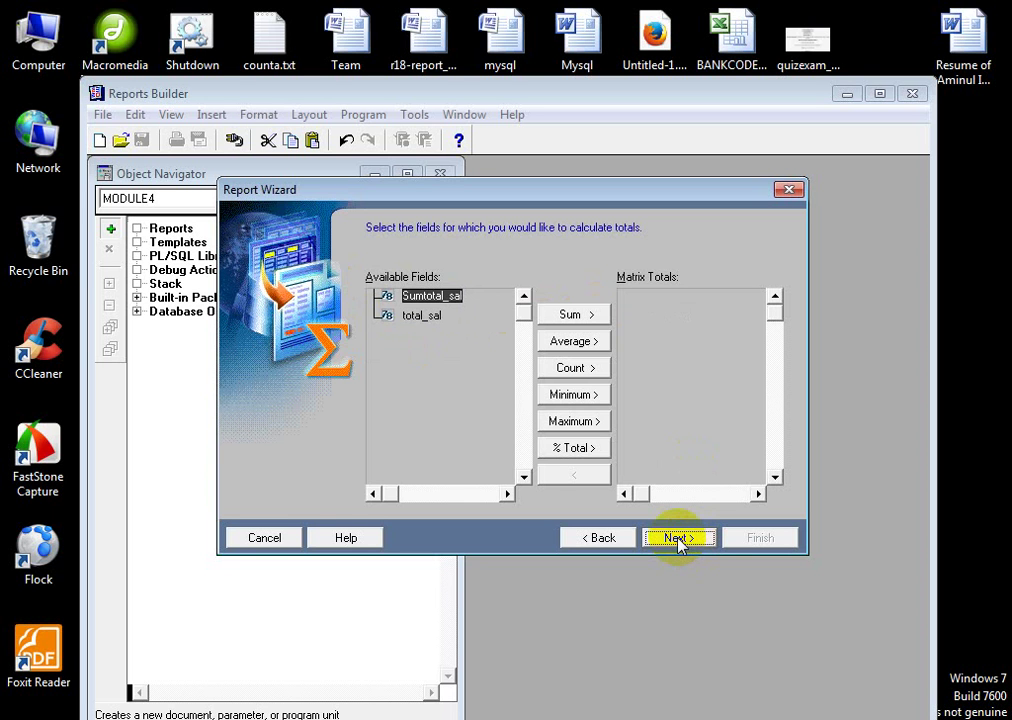
Skip the matrix totals, keep the default labels and the Beige template, and finish the report.
{"action": "left_click", "coordinate": [424, 316]}
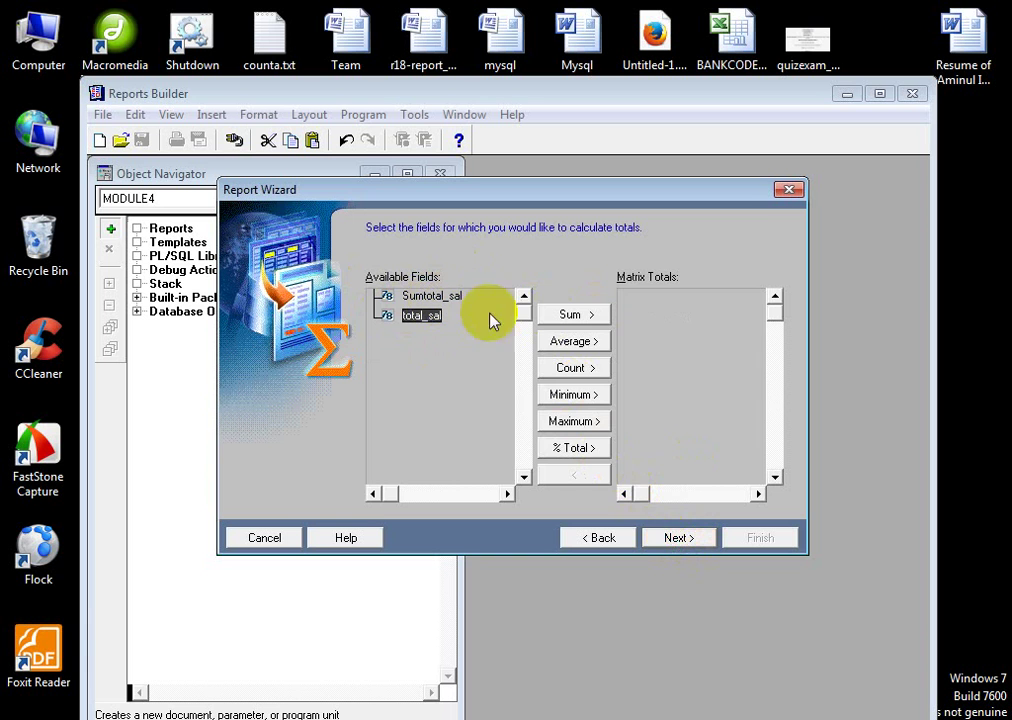
{"action": "left_click", "coordinate": [677, 539]}
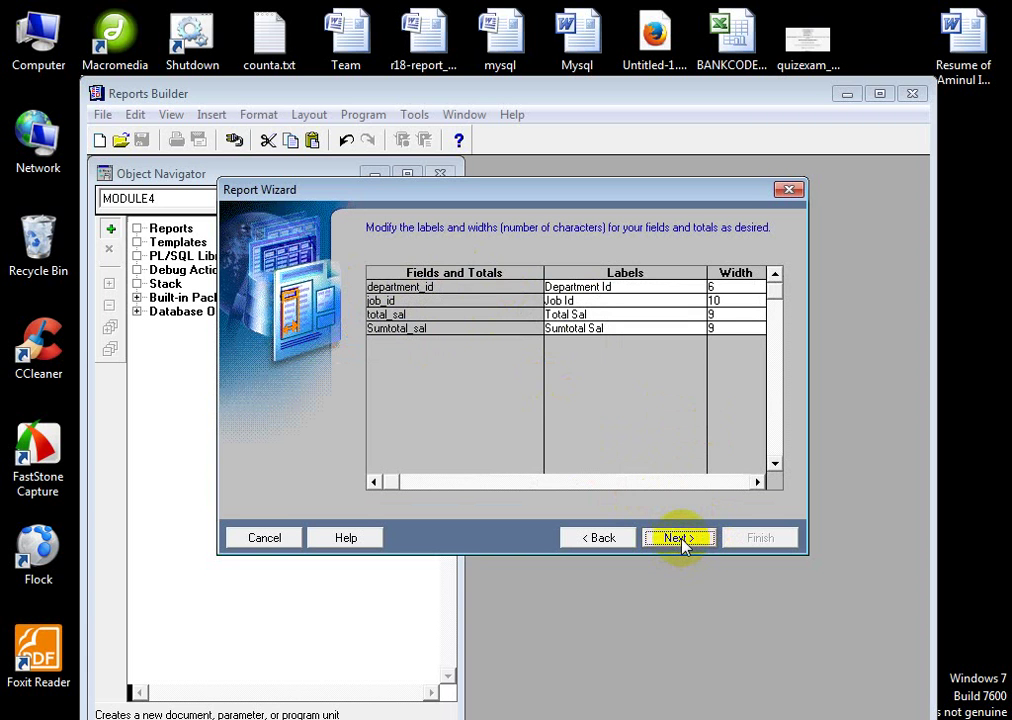
{"action": "left_click", "coordinate": [678, 540]}
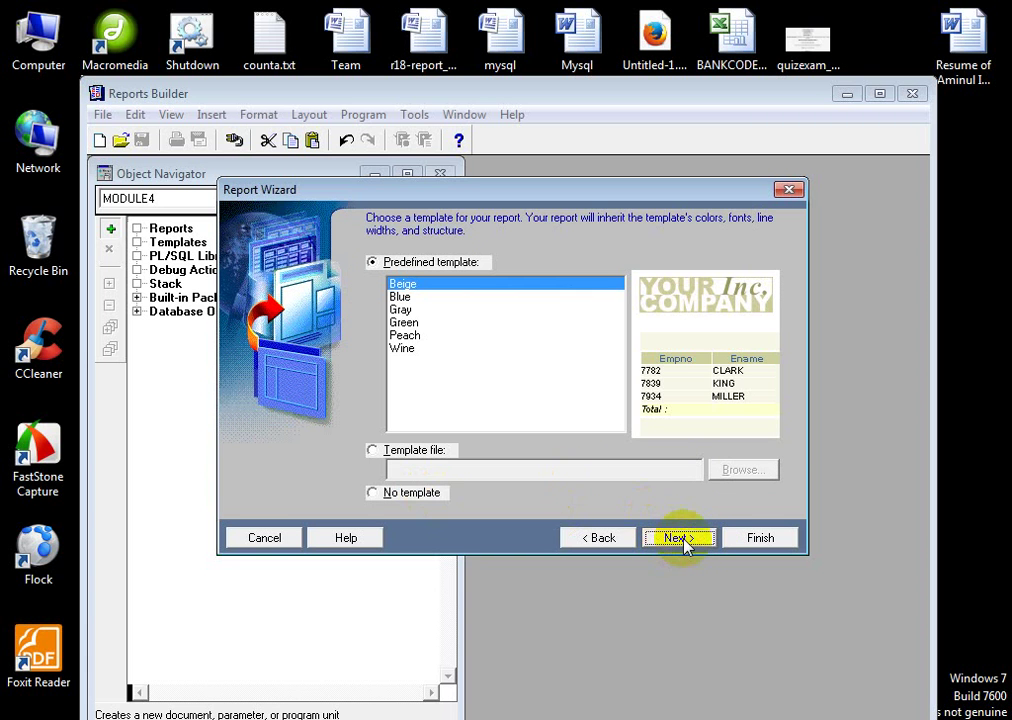
{"action": "left_click", "coordinate": [678, 538]}
{"action": "left_click", "coordinate": [756, 539]}
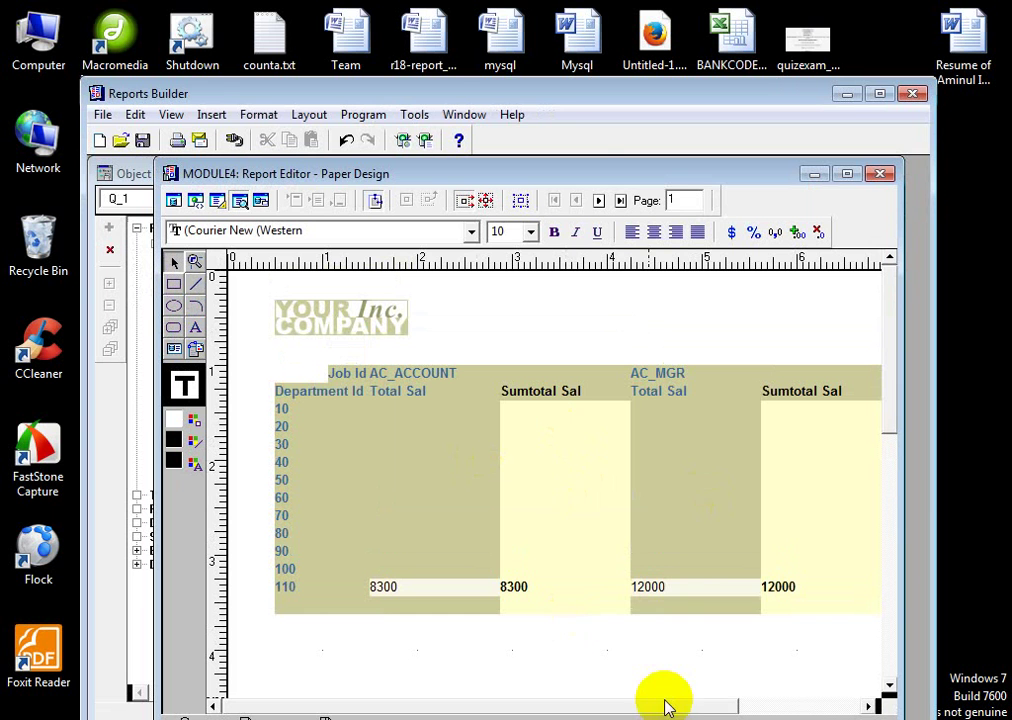
Page through the generated matrix report up to page 10, examining the salary figures per department and job.
{"action": "left_click", "coordinate": [600, 201]}
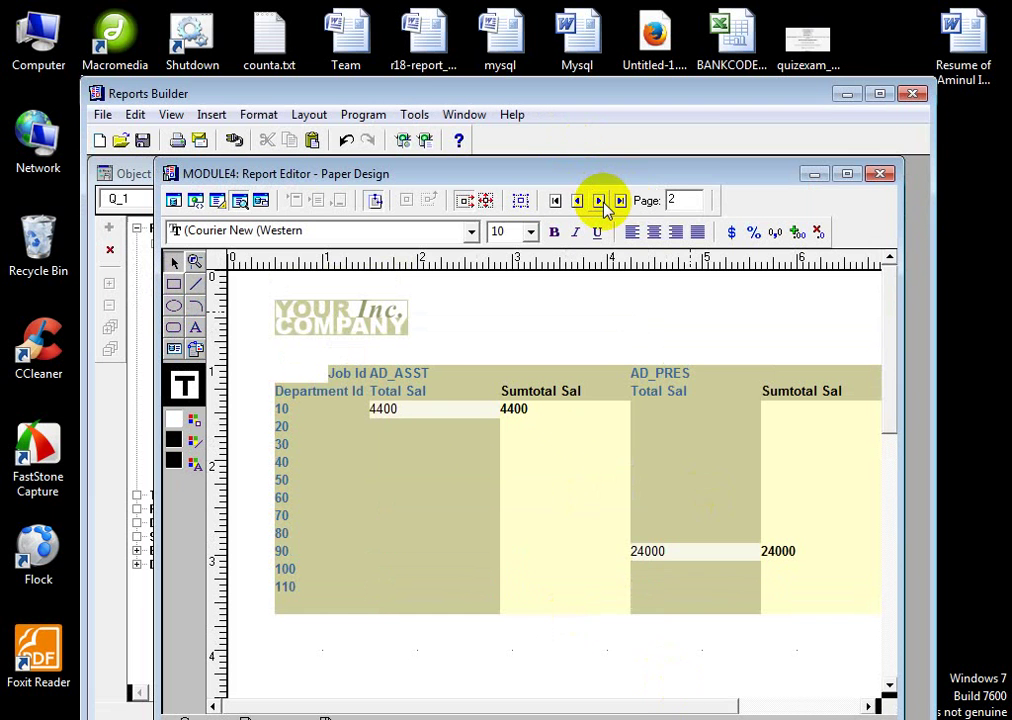
{"action": "left_click", "coordinate": [600, 201]}
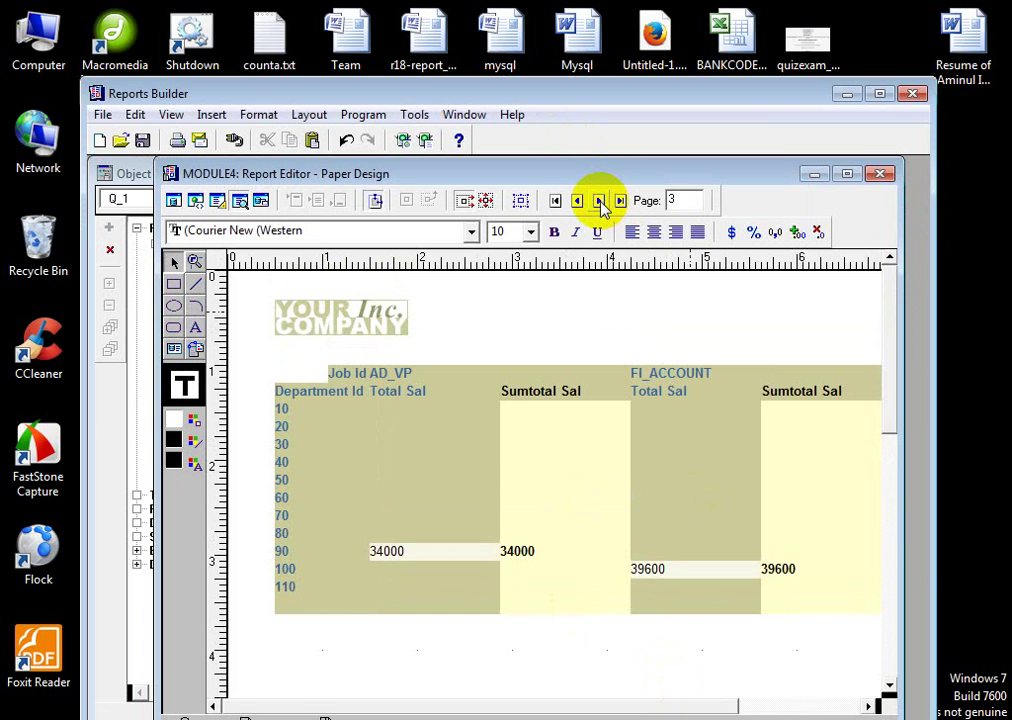
{"action": "left_click", "coordinate": [600, 201]}
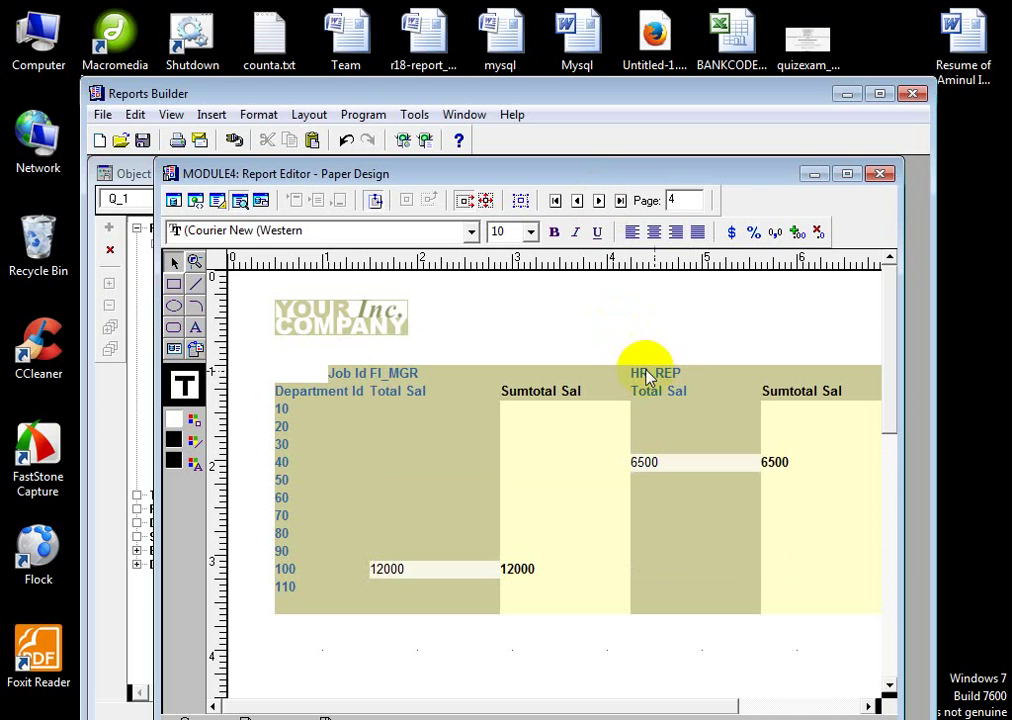
{"action": "left_click", "coordinate": [599, 202]}
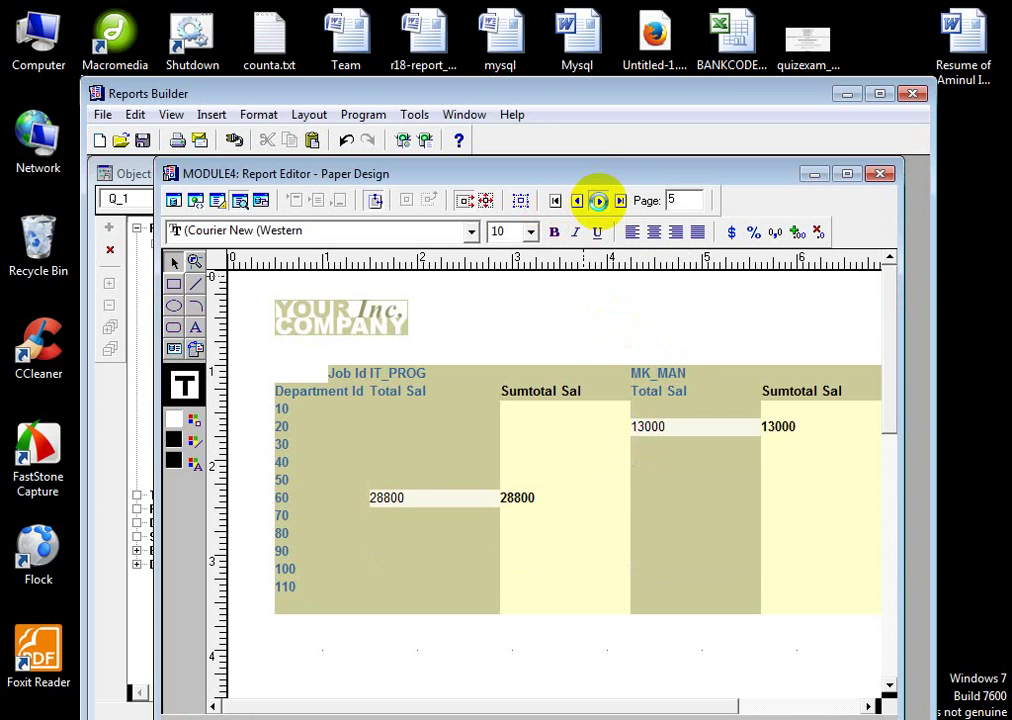
{"action": "left_click", "coordinate": [599, 201]}
{"action": "left_click", "coordinate": [600, 202]}
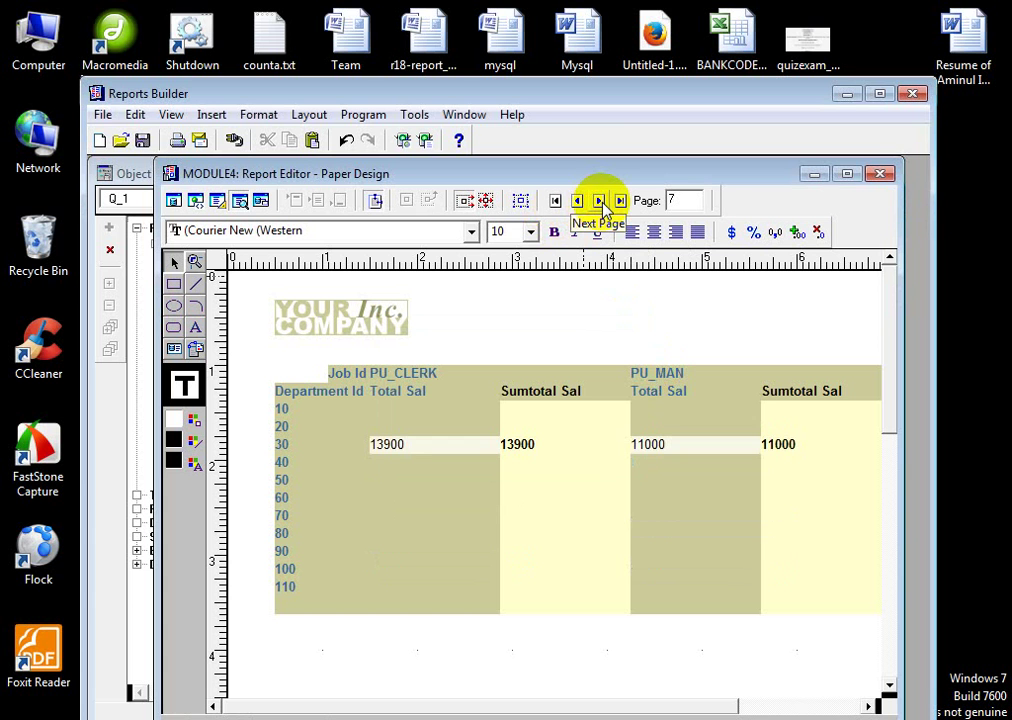
{"action": "left_click", "coordinate": [601, 203]}
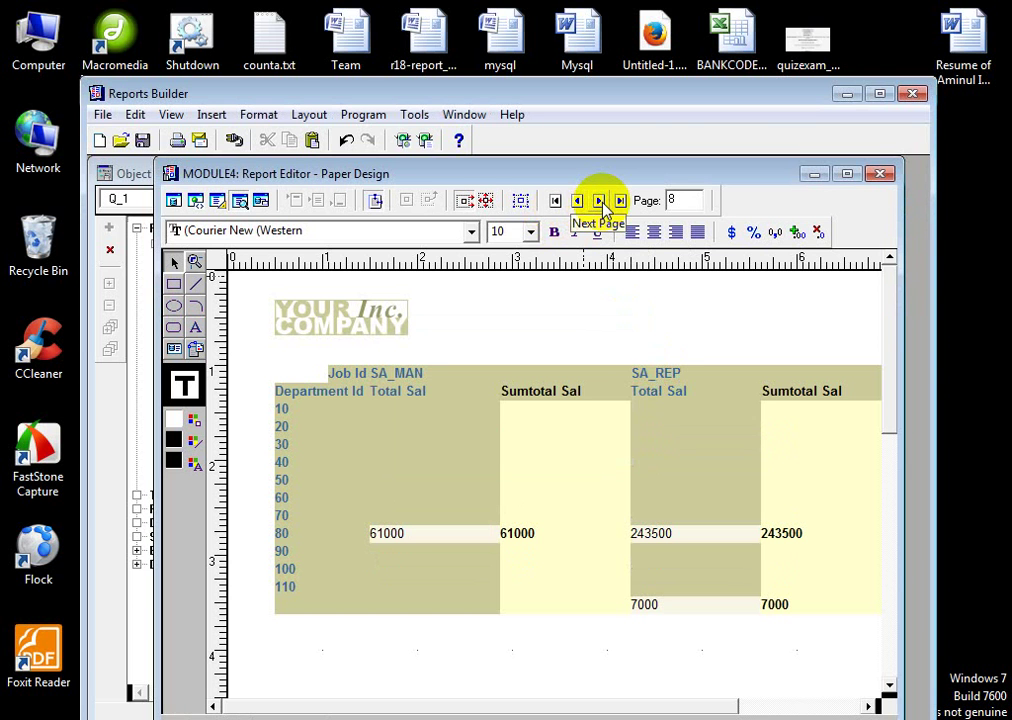
{"action": "left_click", "coordinate": [601, 203]}
{"action": "left_click", "coordinate": [601, 203]}
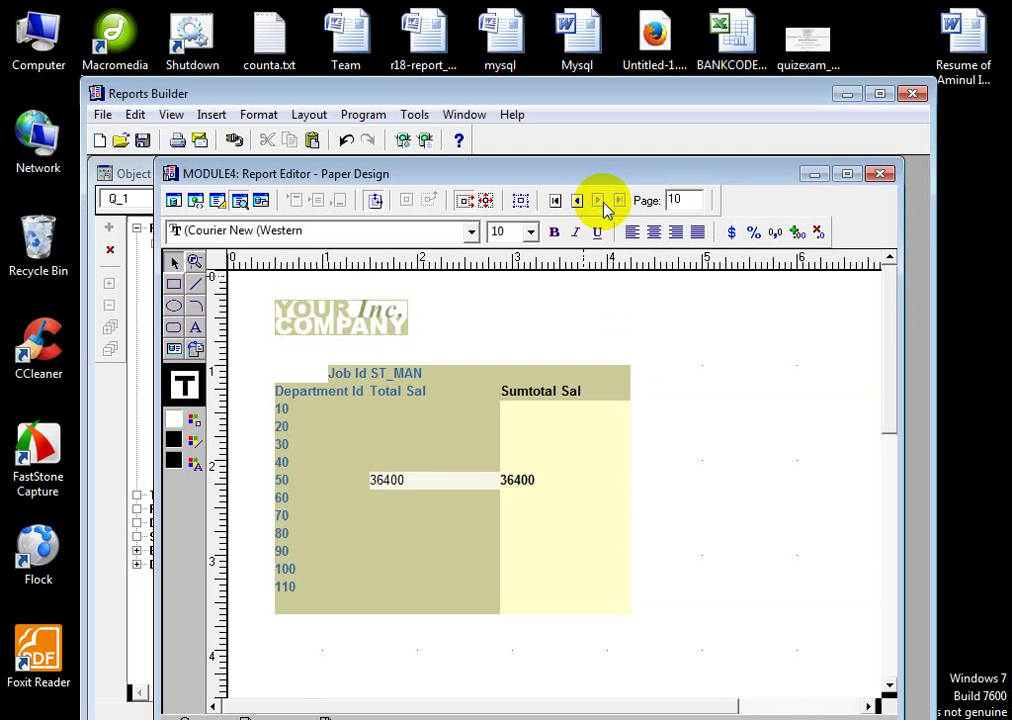
Close the MODULE4 paper design and then close the MODULE4 report without saving its changes.
{"action": "left_click", "coordinate": [880, 176]}
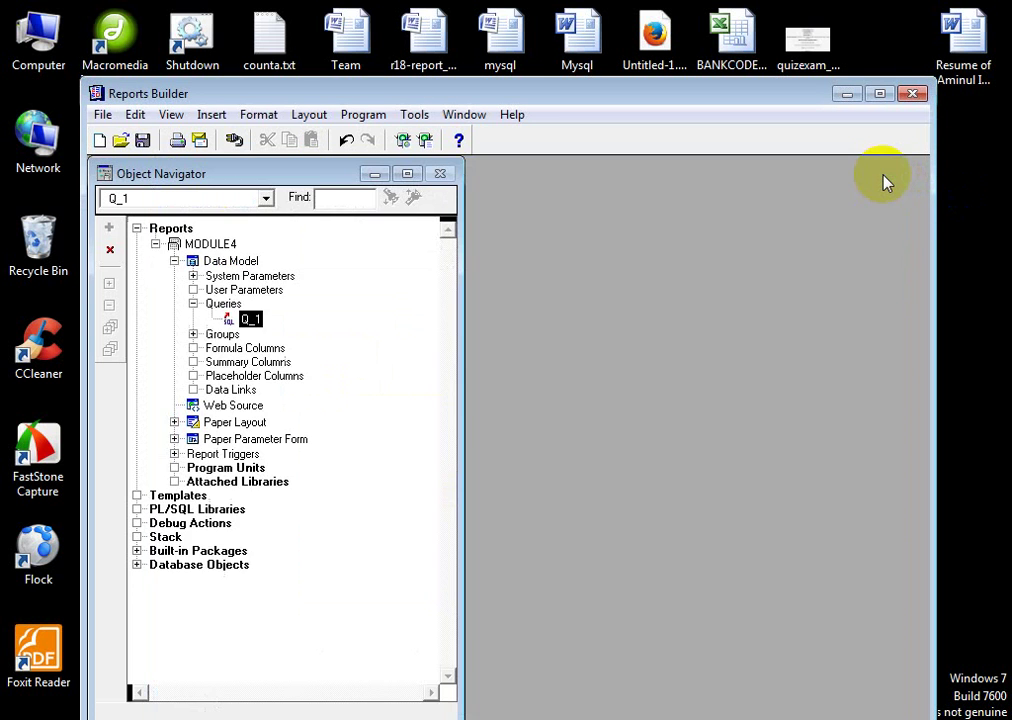
{"action": "left_click", "coordinate": [156, 245]}
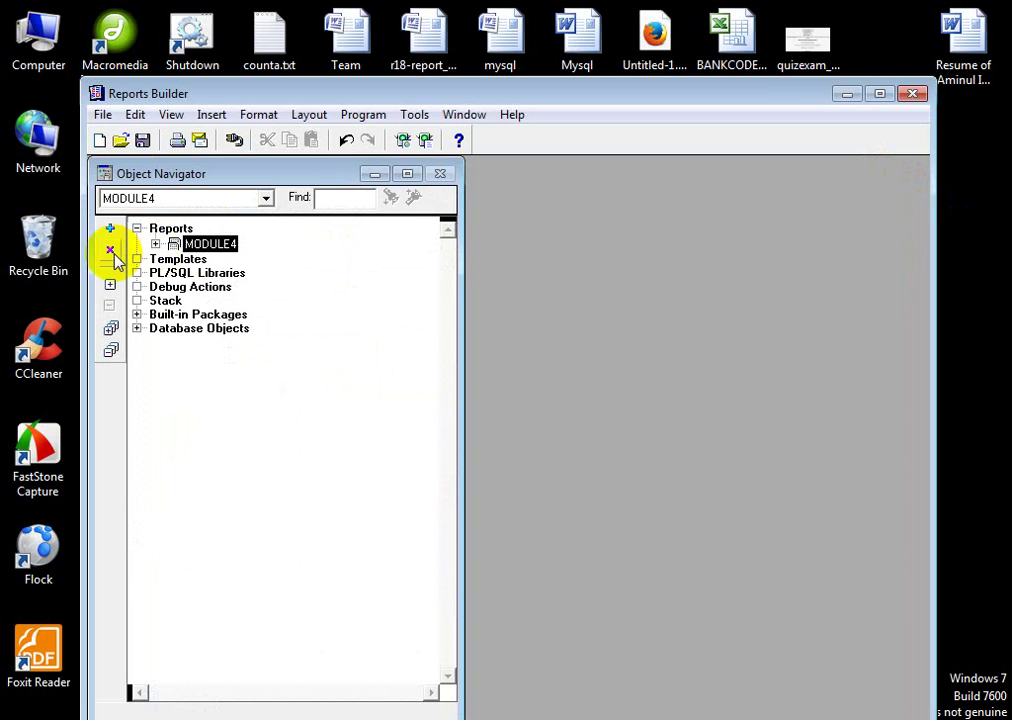
{"action": "left_click", "coordinate": [110, 249]}
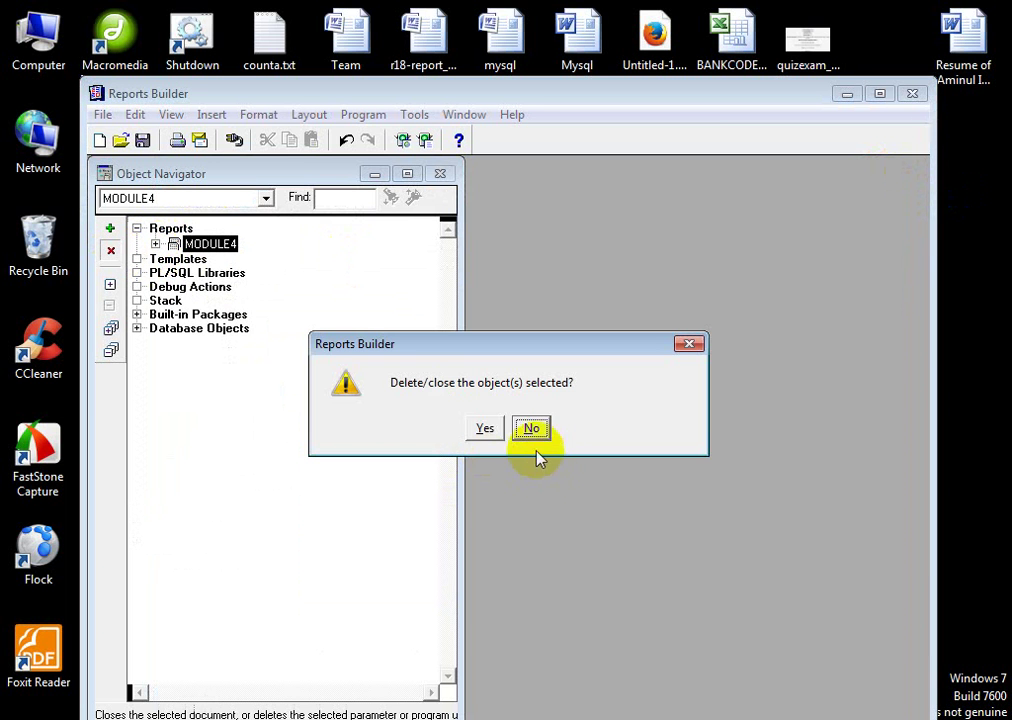
{"action": "left_click", "coordinate": [486, 430]}
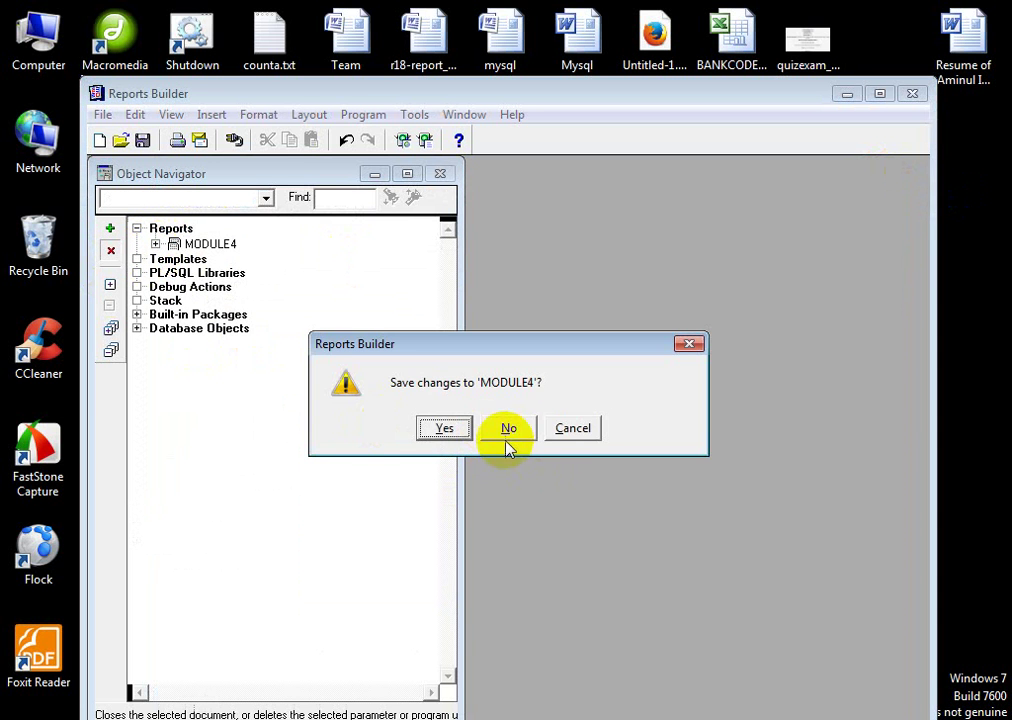
{"action": "left_click", "coordinate": [508, 428]}
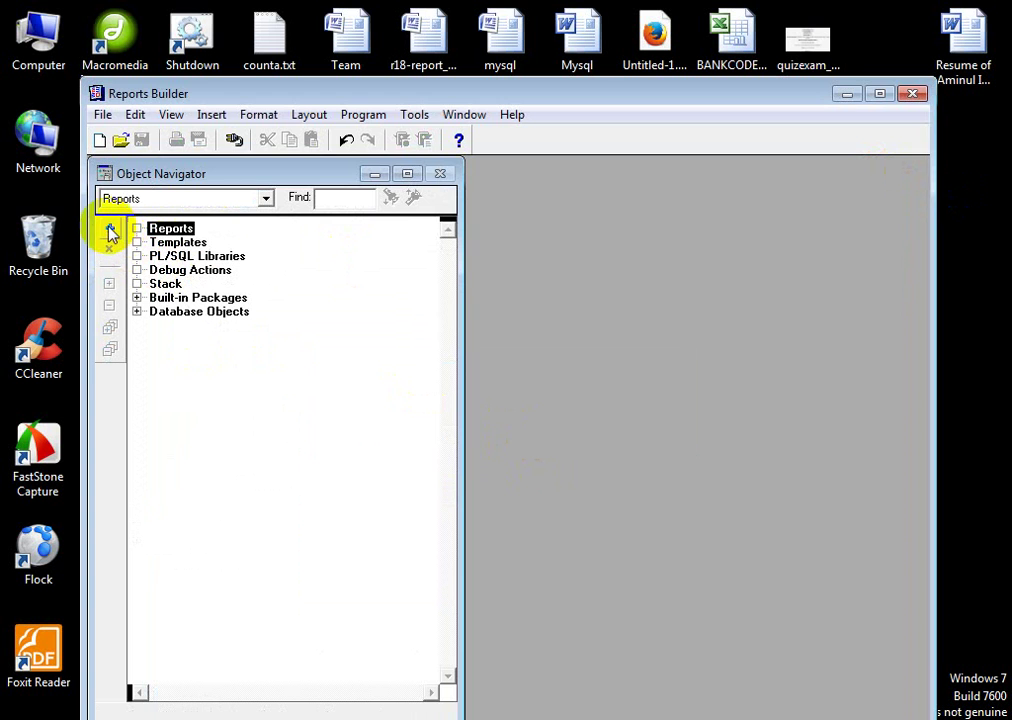
Start a new report with the Report Wizard, using a paper-only layout, the Matrix style and the default data source type.
{"action": "left_click", "coordinate": [110, 230]}
{"action": "left_click", "coordinate": [415, 460]}
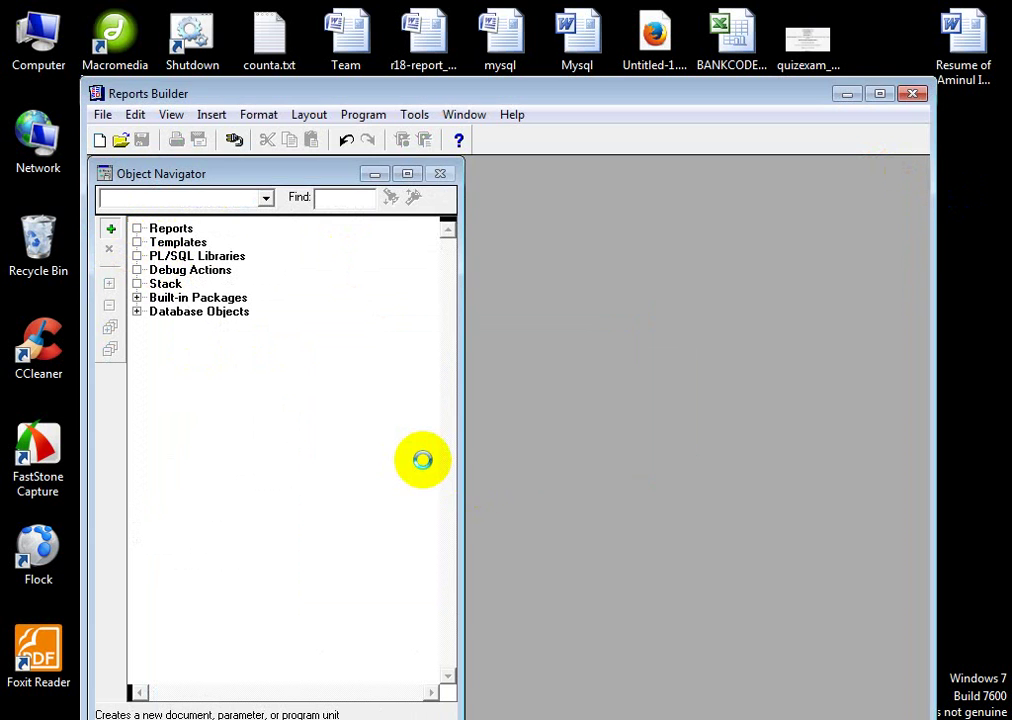
{"action": "left_click", "coordinate": [673, 540]}
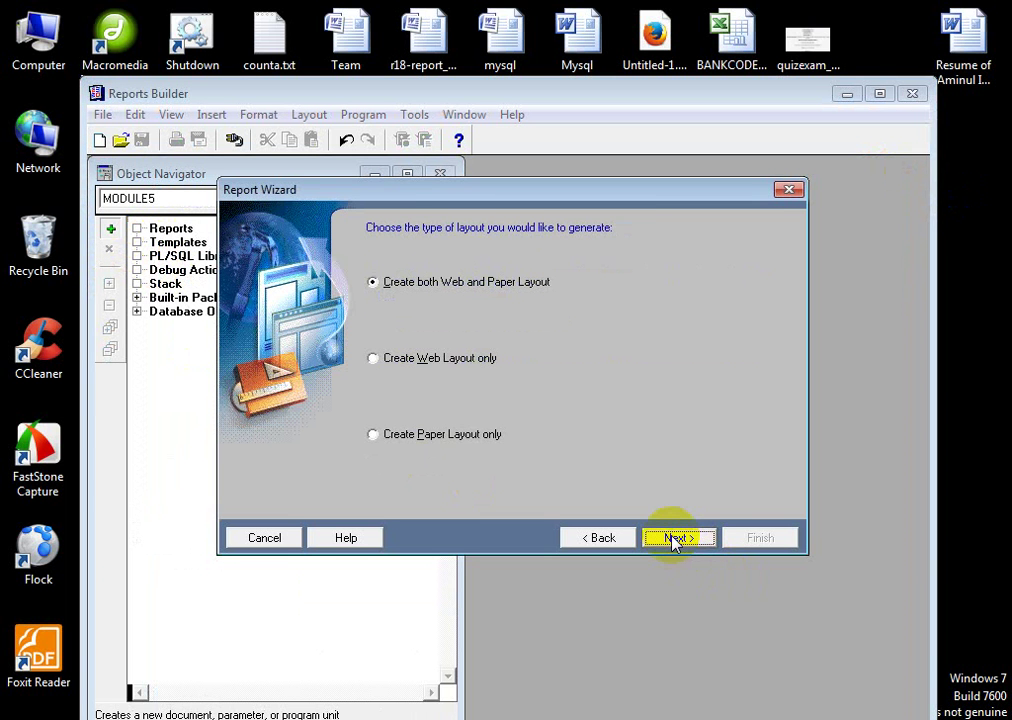
{"action": "left_click", "coordinate": [455, 437]}
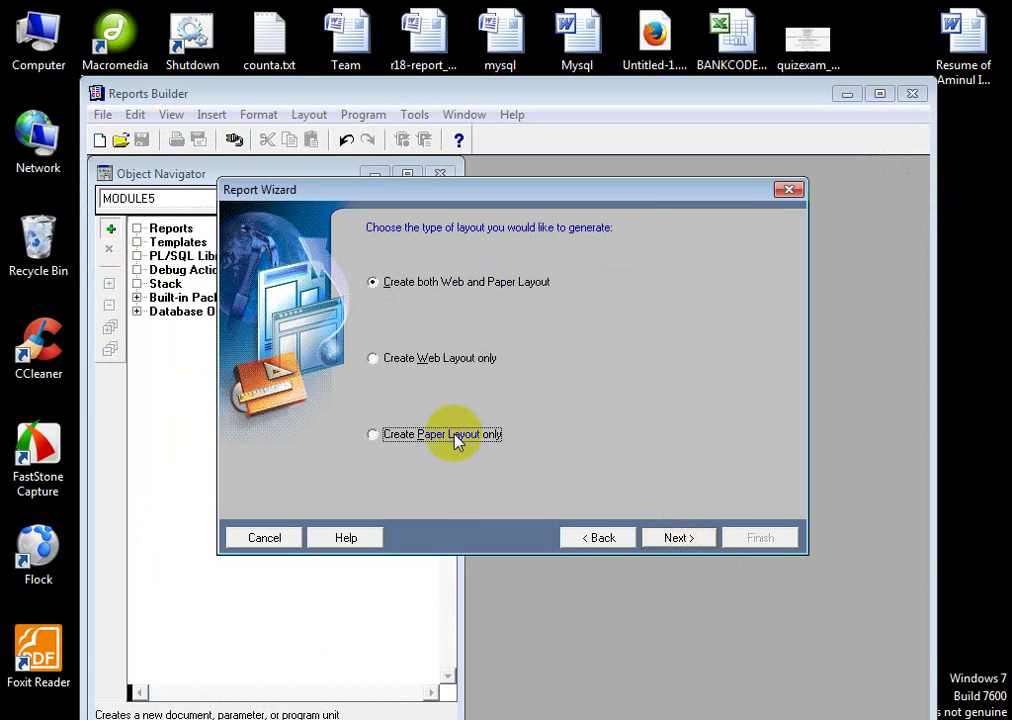
{"action": "left_click", "coordinate": [677, 538]}
{"action": "left_click", "coordinate": [390, 384]}
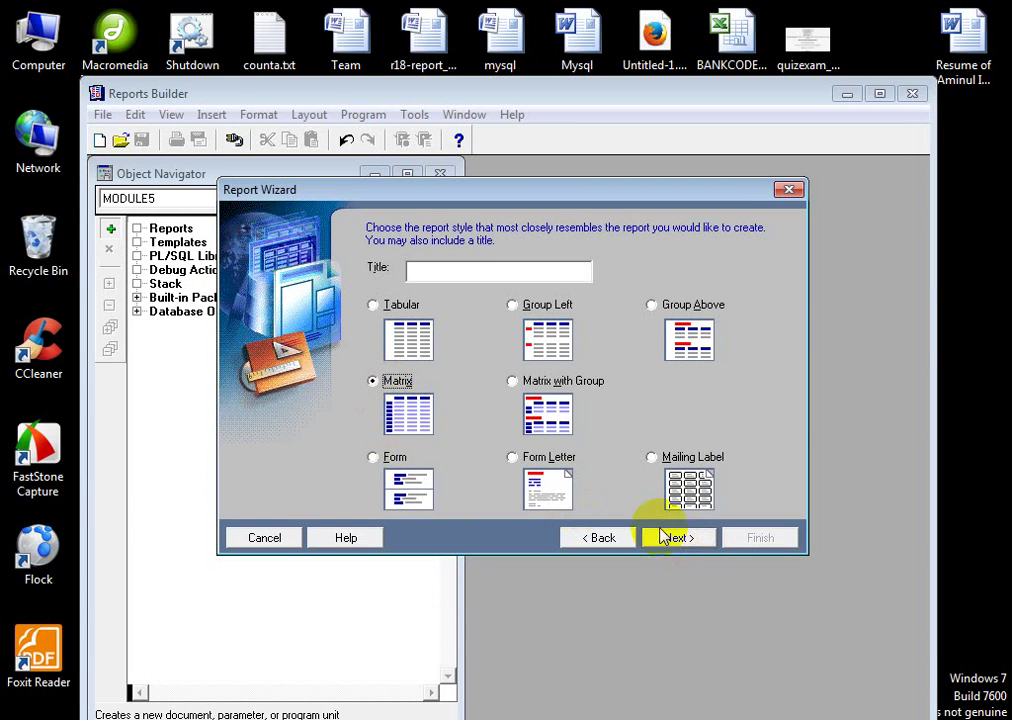
{"action": "left_click", "coordinate": [672, 538]}
{"action": "left_click", "coordinate": [675, 537]}
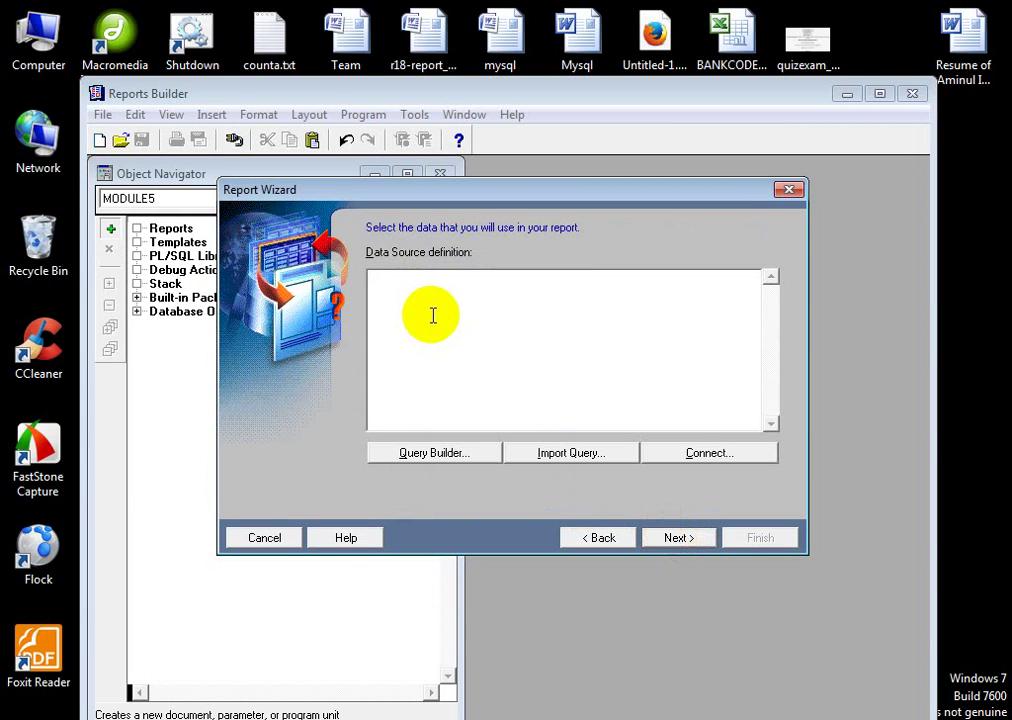
Begin the data source query with "select department_id, job_id, sum(salary)".
{"action": "type", "text": "select department_id, "}
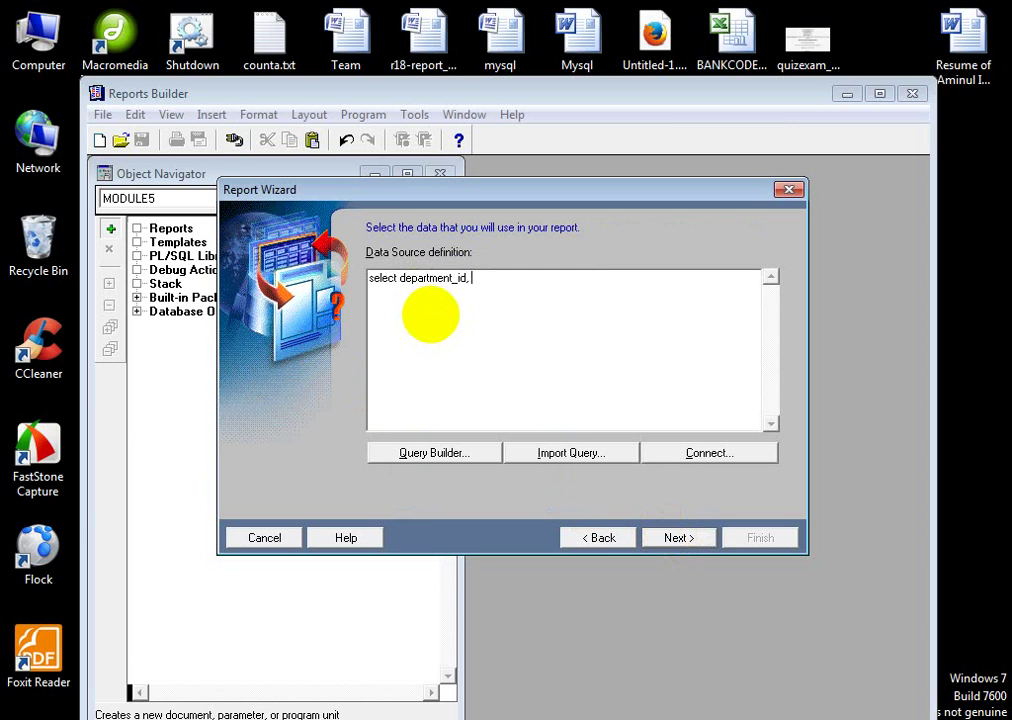
{"action": "type", "text": "job_id, sum(salary"}
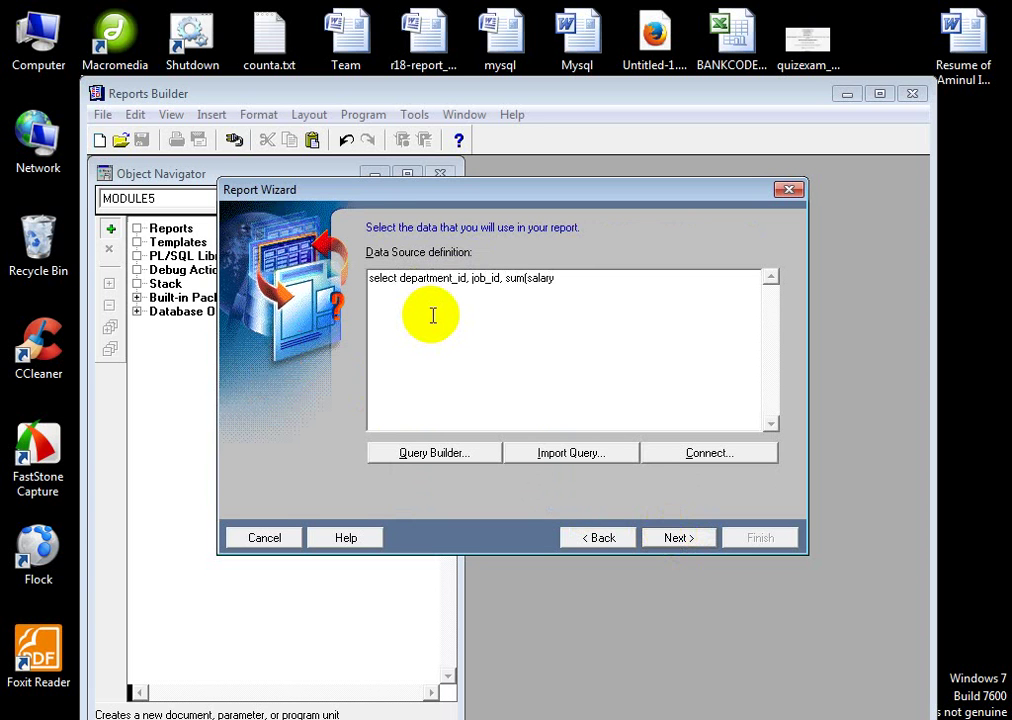
{"action": "type", "text": ")"}
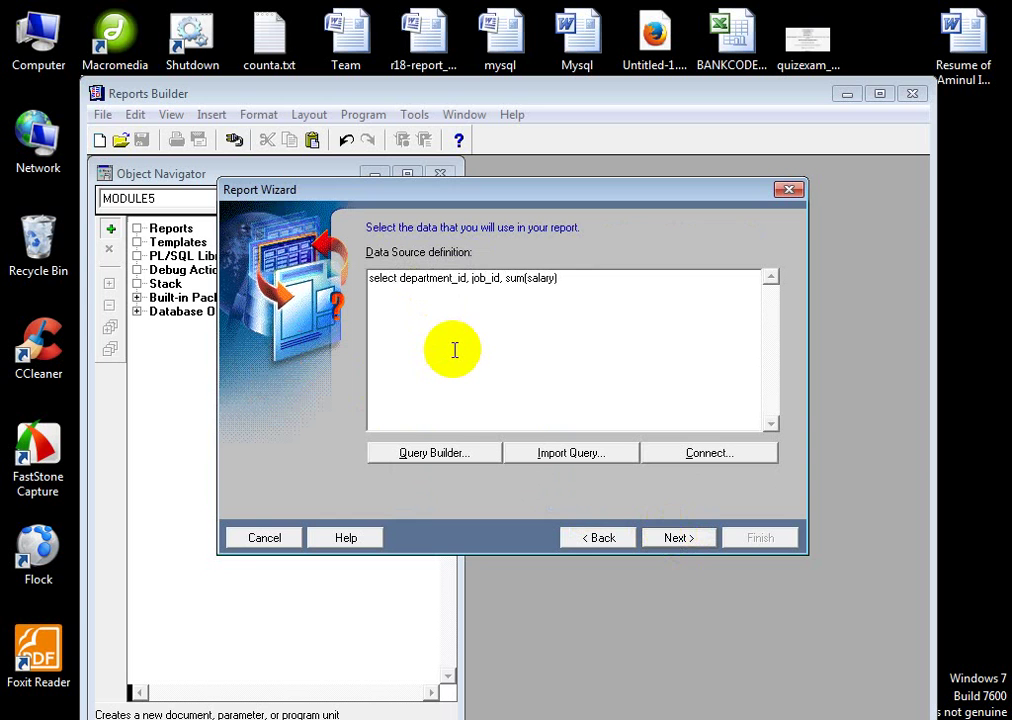
Change the selected columns to d.department_name, e.job_id and sum(e.salary).
{"action": "left_click", "coordinate": [400, 279]}
{"action": "type", "text": "d."}
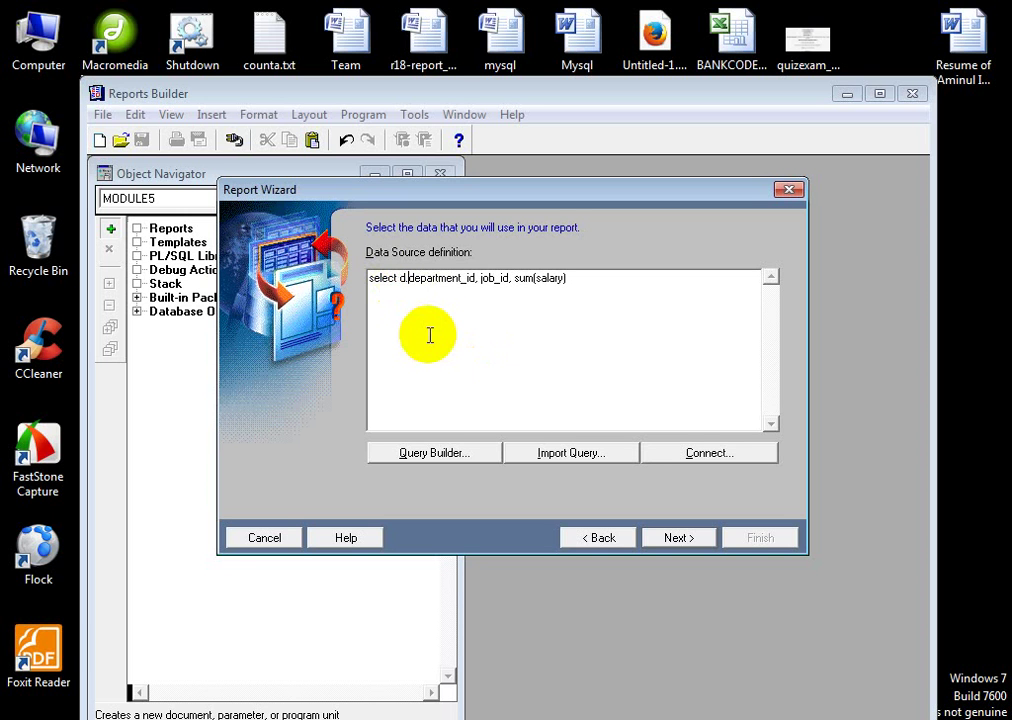
{"action": "left_click", "coordinate": [469, 279]}
{"action": "double_click", "coordinate": [469, 279]}
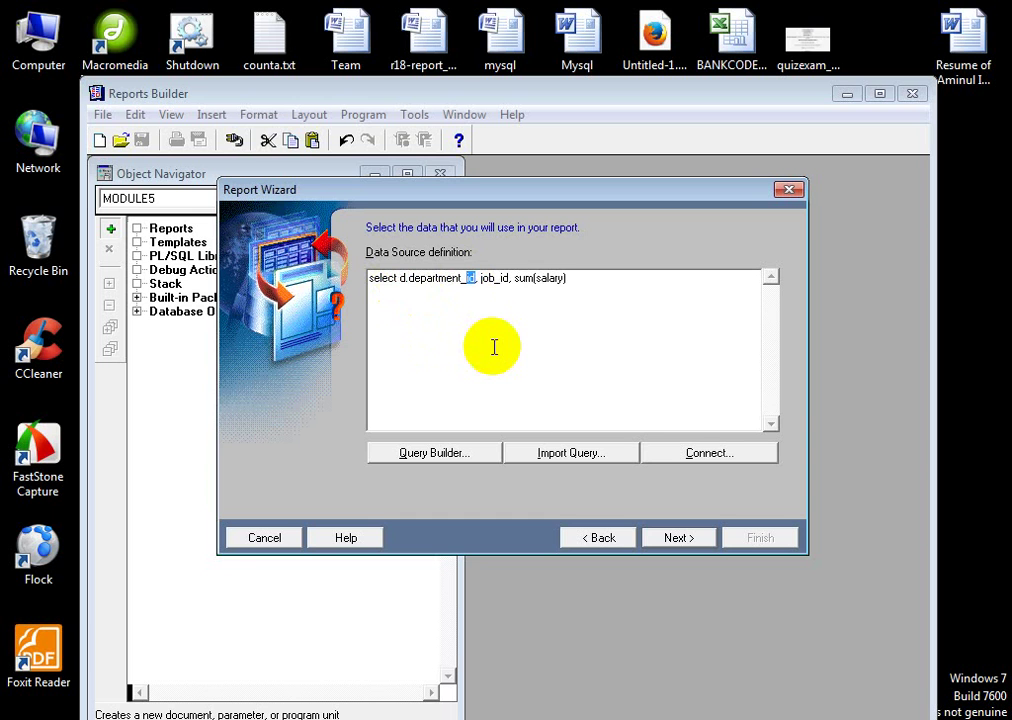
{"action": "type", "text": "name"}
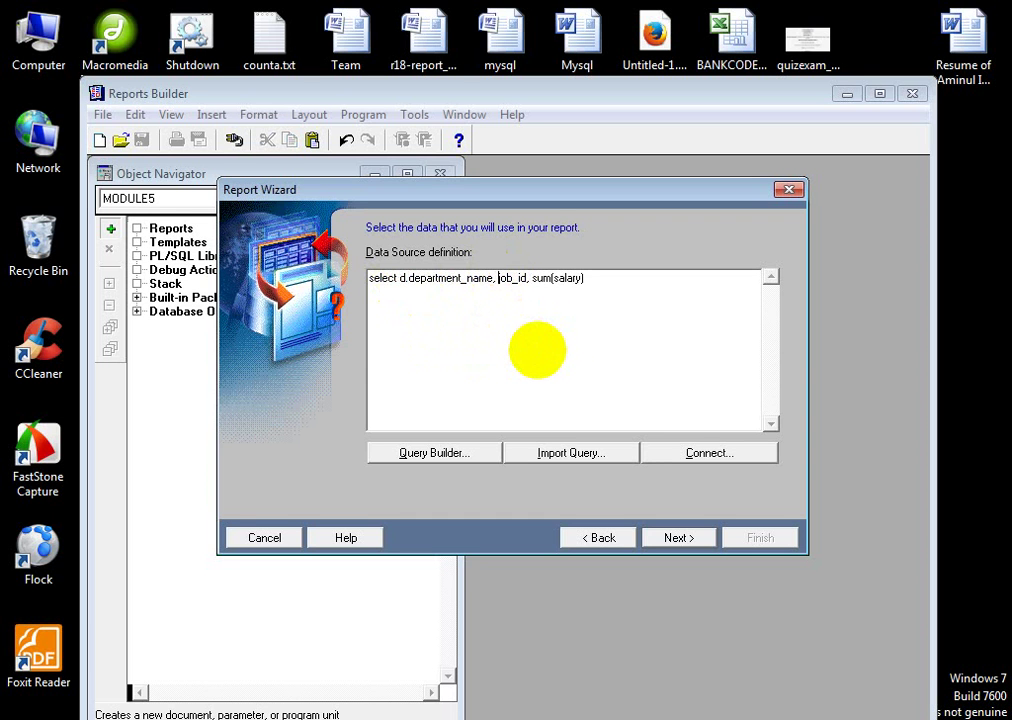
{"action": "type", "text": "e."}
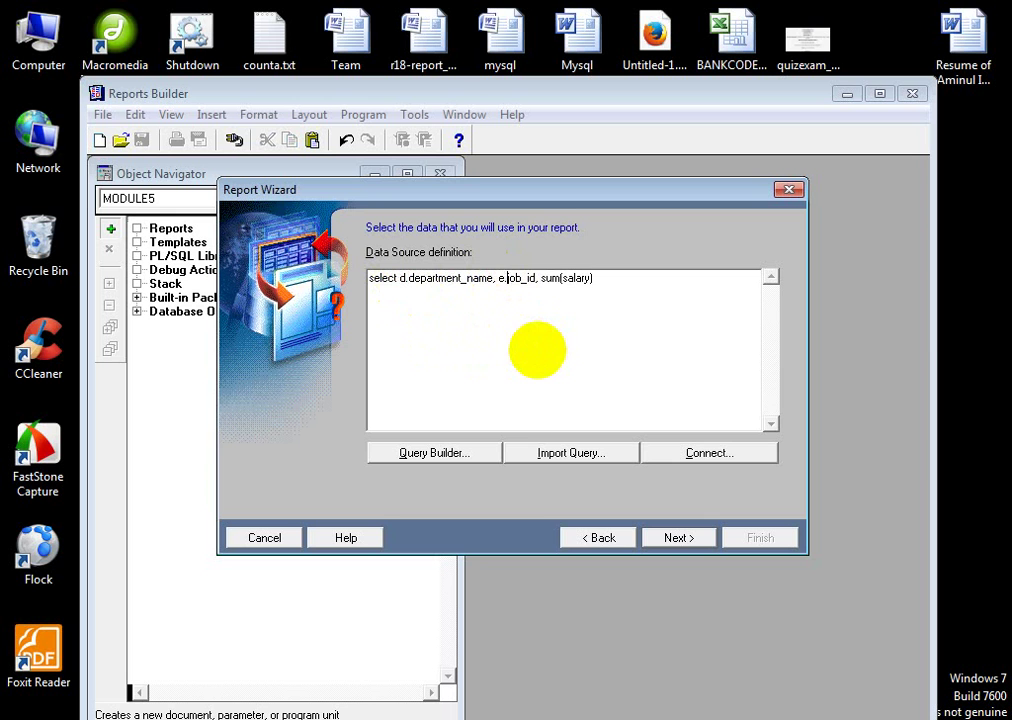
{"action": "left_click", "coordinate": [562, 278]}
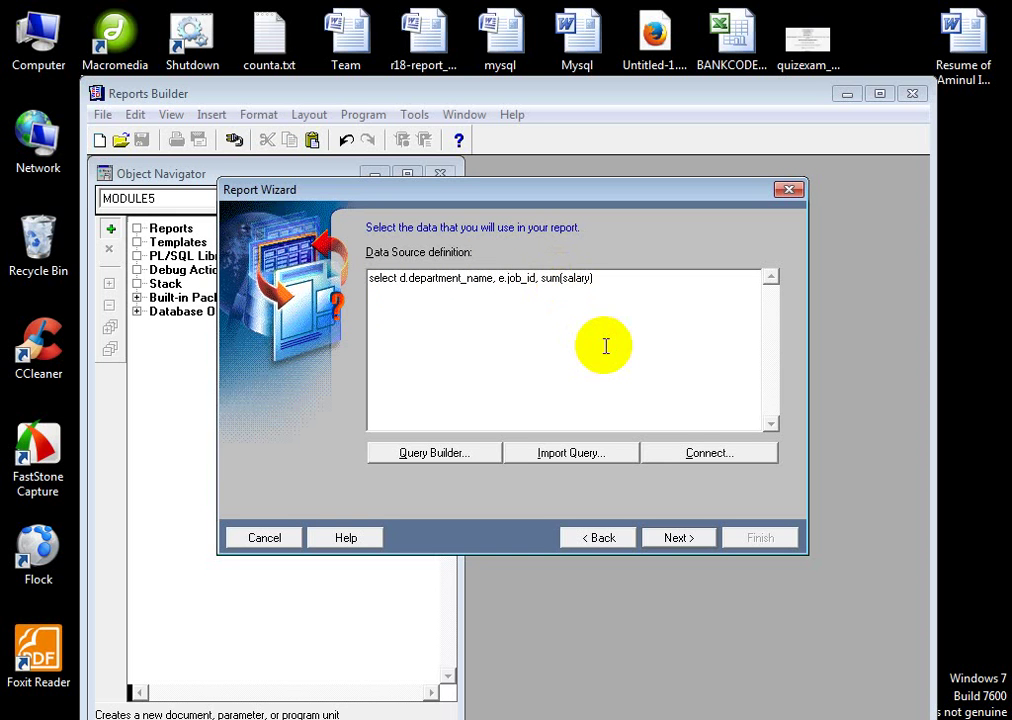
{"action": "type", "text": "e."}
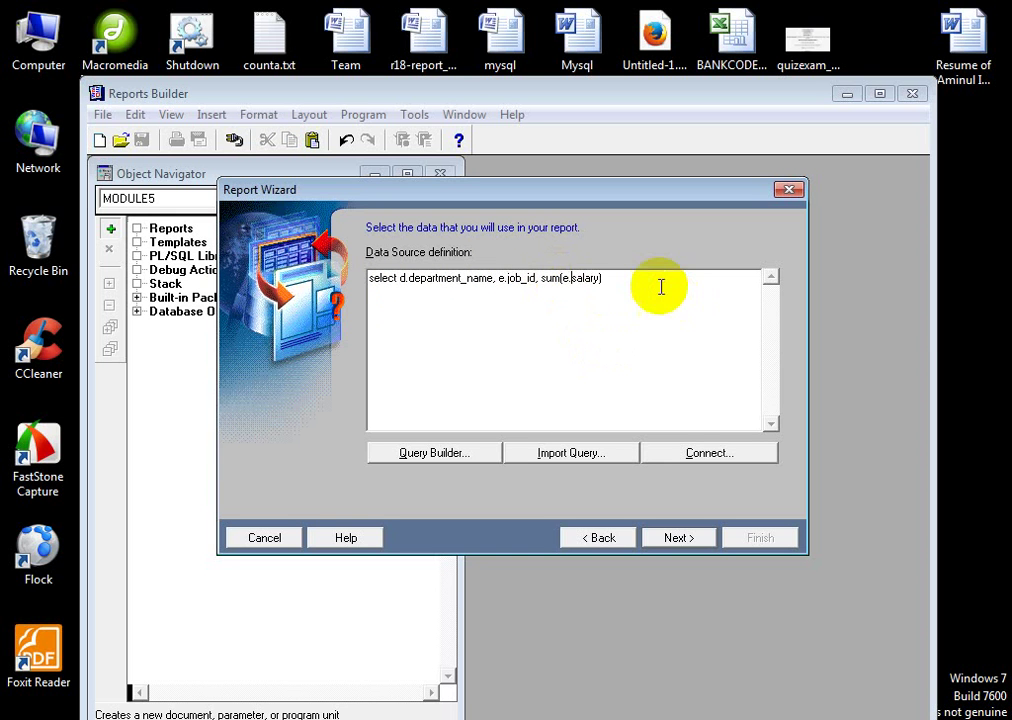
Add the line "from employees e, departments d" below the select line of the query.
{"action": "left_click", "coordinate": [608, 278]}
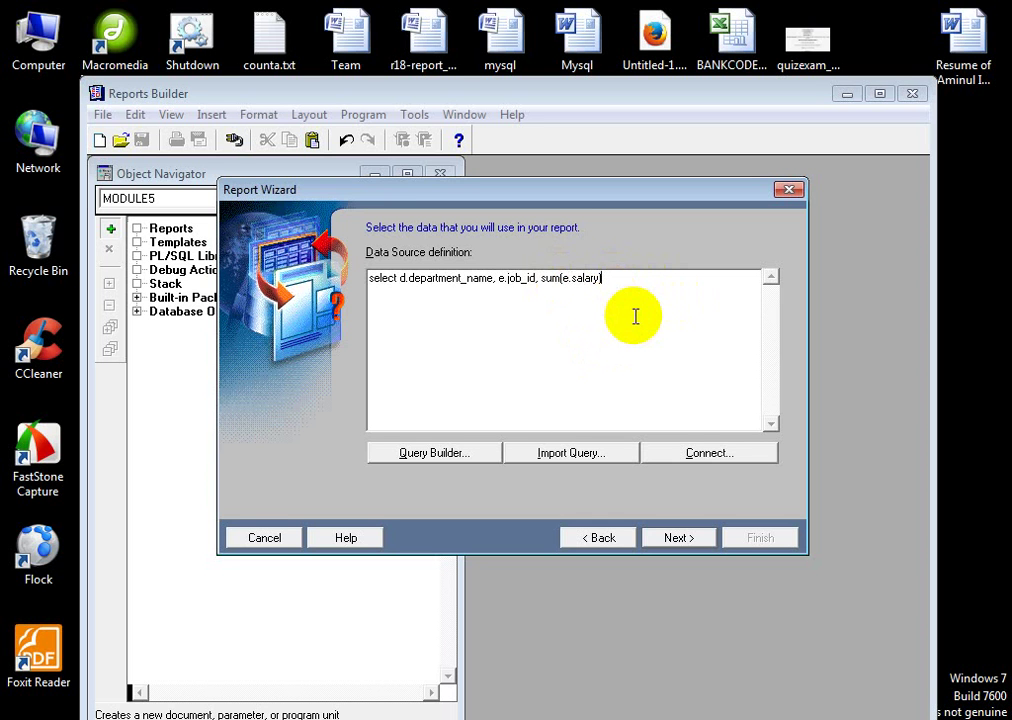
{"action": "key", "text": "Return"}
{"action": "type", "text": "from em"}
{"action": "type", "text": "ployee"}
{"action": "type", "text": "s e."}
{"action": "type", "text": " departme"}
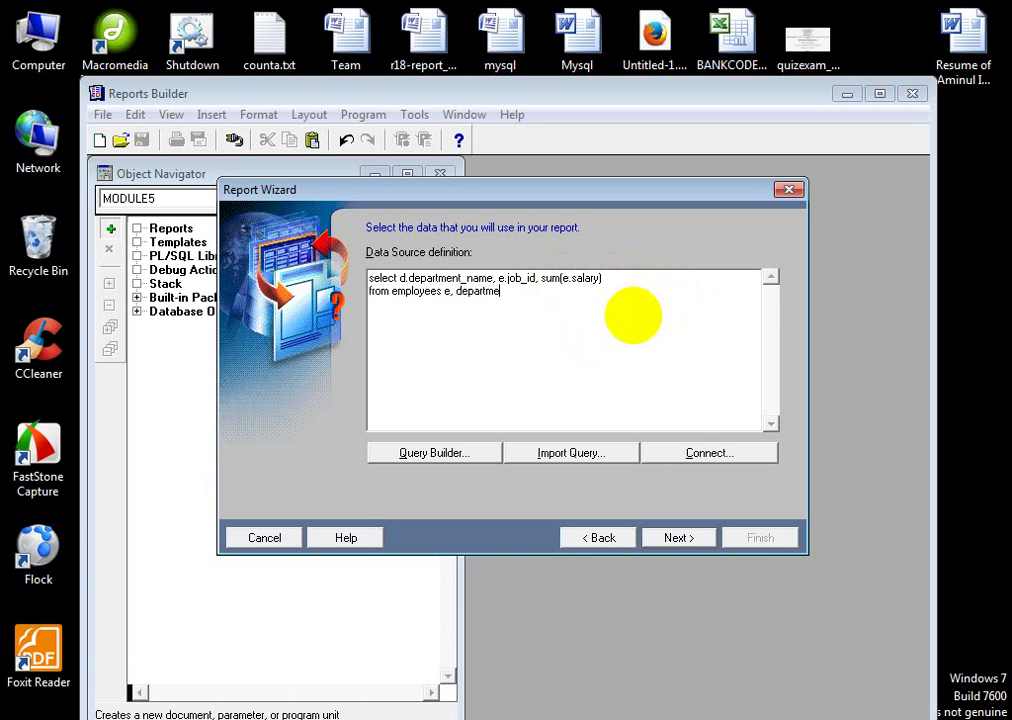
{"action": "type", "text": "nts"}
{"action": "type", "text": " d"}
Add the join condition "where e.department_id=d.department_id" to the query.
{"action": "type", "text": "where"}
{"action": "type", "text": " e.depar"}
{"action": "type", "text": "t"}
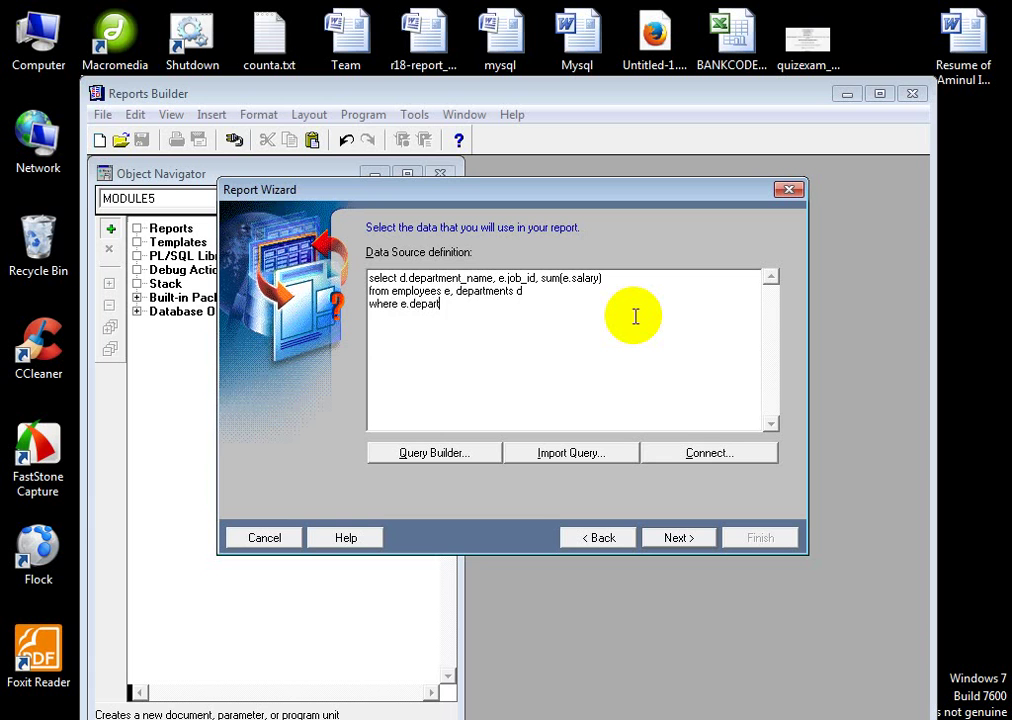
{"action": "type", "text": "ment_id=d.department_id"}
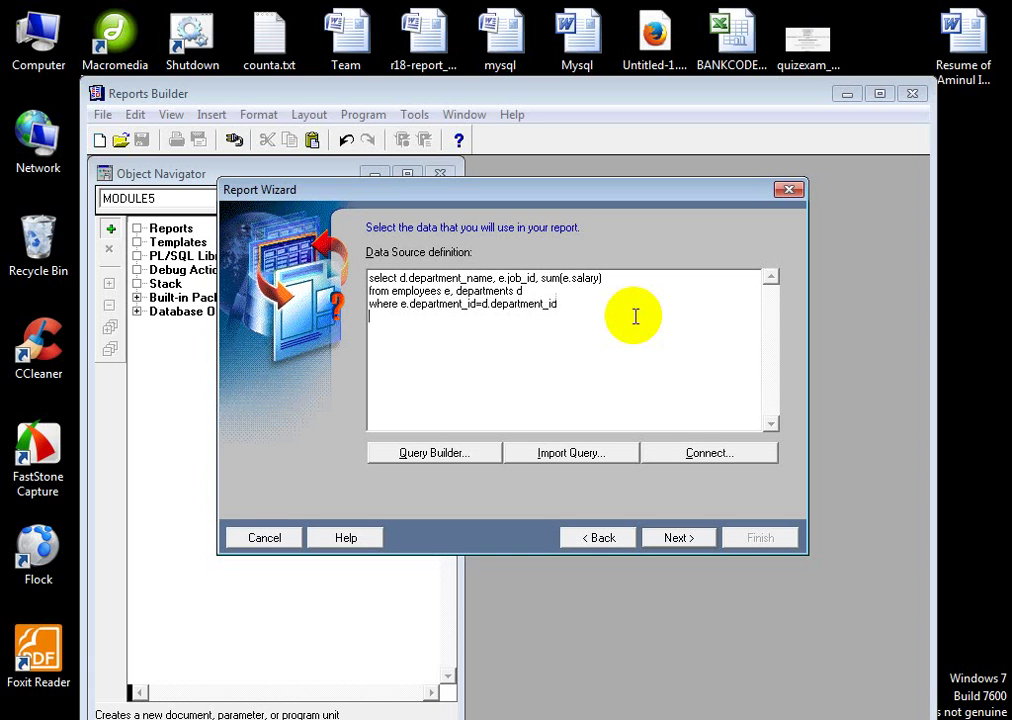
Add a clause grouping the query by department_name and job_id.
{"action": "type", "text": "group by department_"}
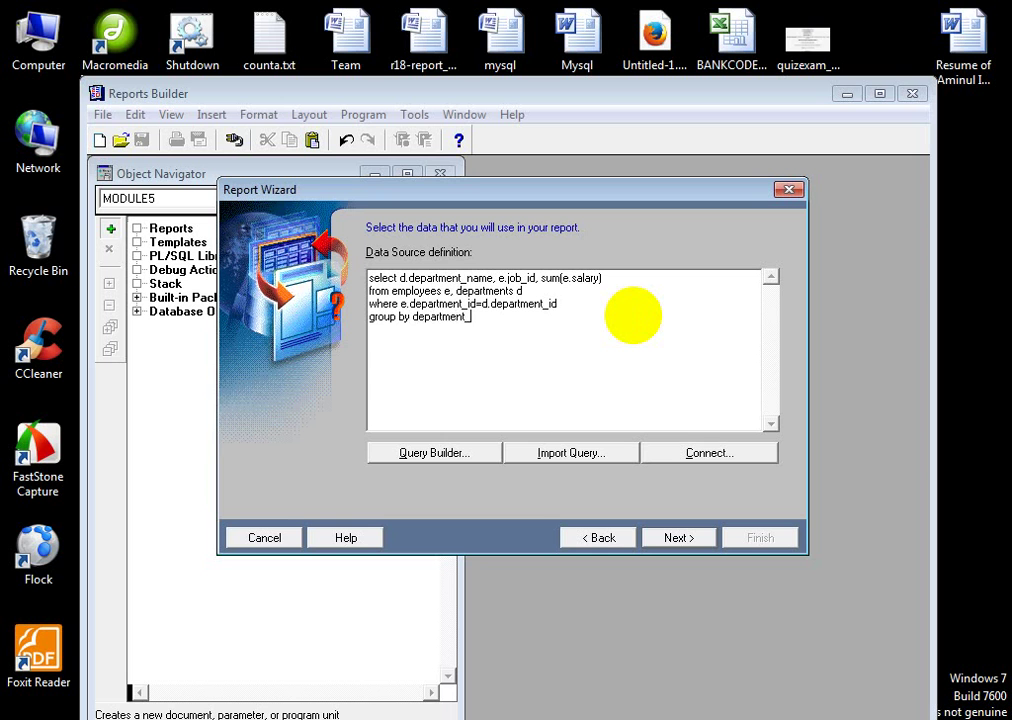
{"action": "type", "text": "id, job_id"}
{"action": "left_click", "coordinate": [476, 316]}
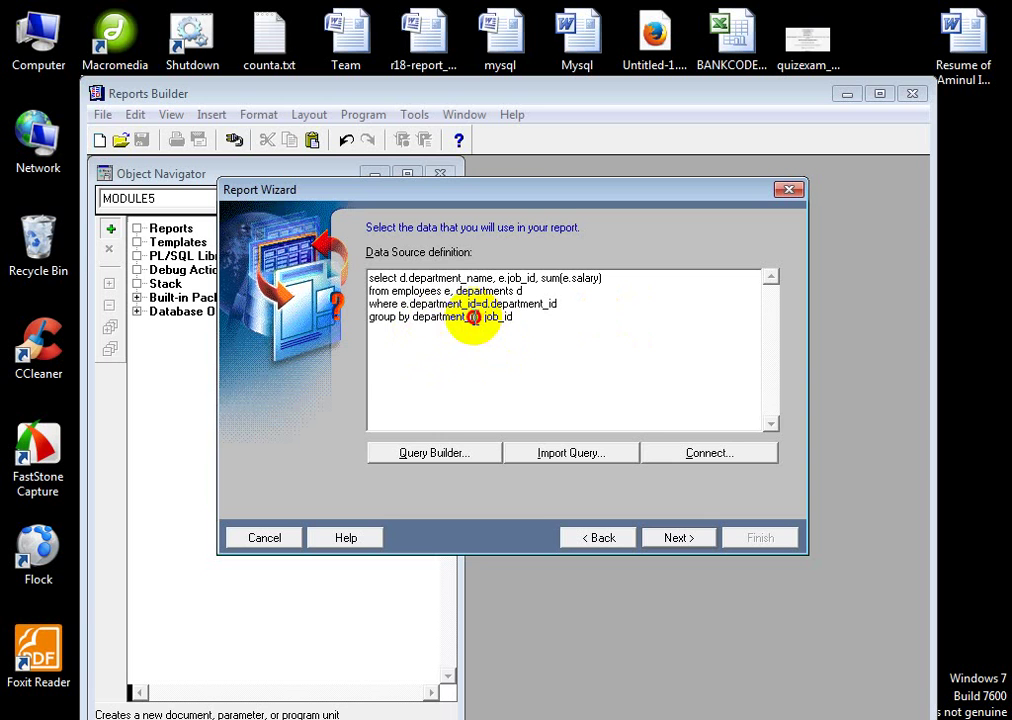
{"action": "double_click", "coordinate": [472, 316]}
{"action": "key", "text": "BackSpace"}
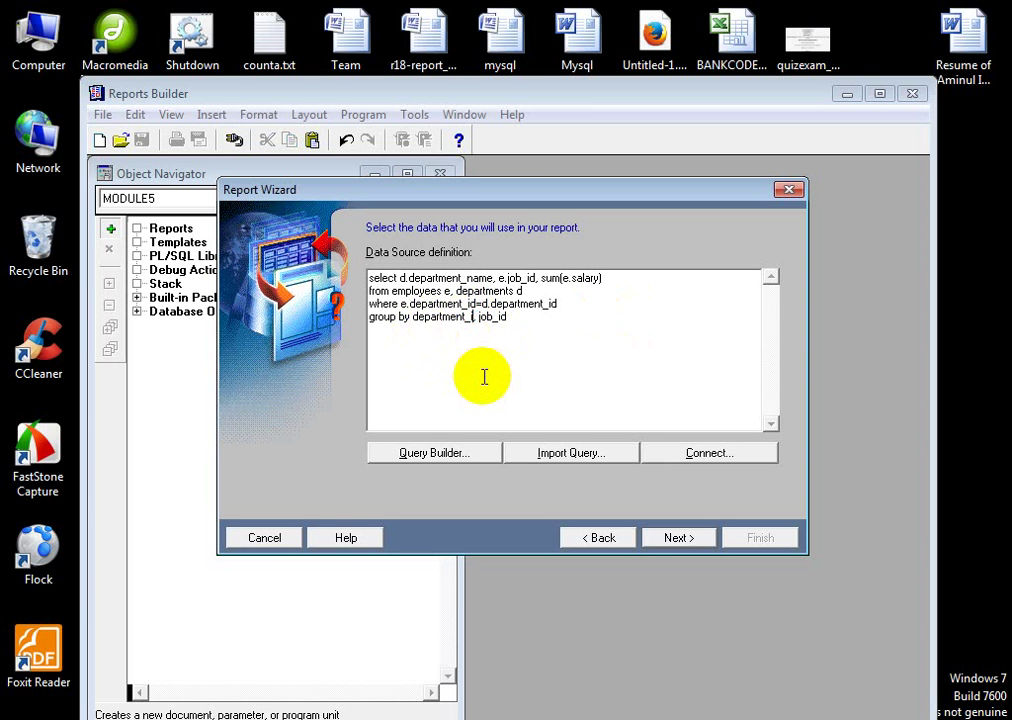
{"action": "key", "text": "BackSpace"}
{"action": "type", "text": "name"}
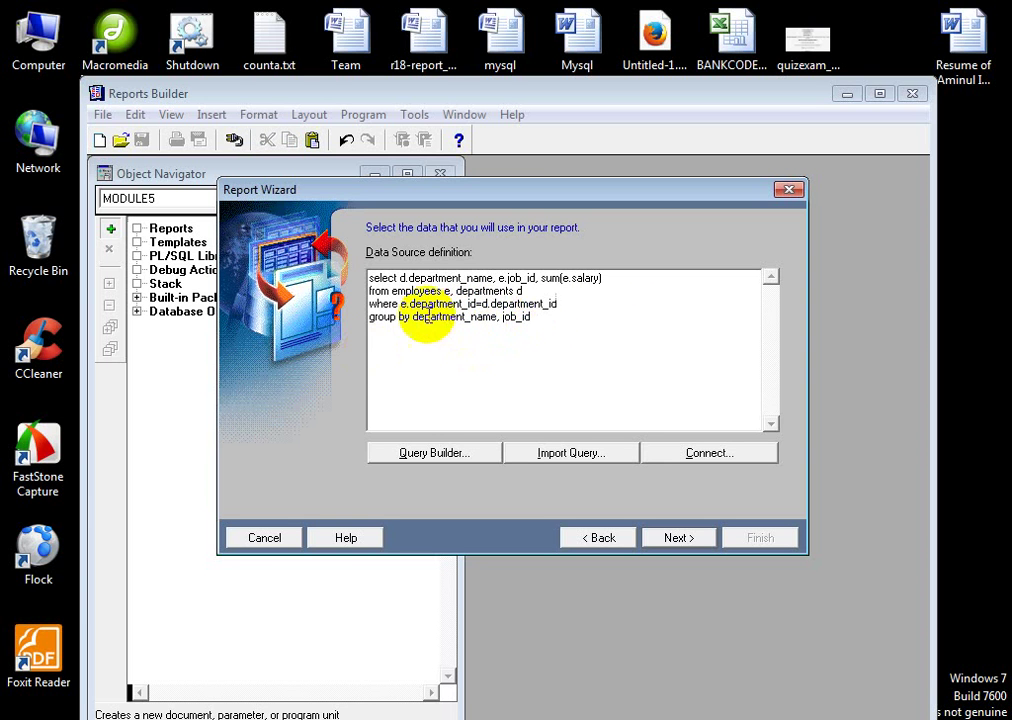
Qualify the group by columns with their table aliases as d.department_name and e.job_id.
{"action": "left_click", "coordinate": [412, 316]}
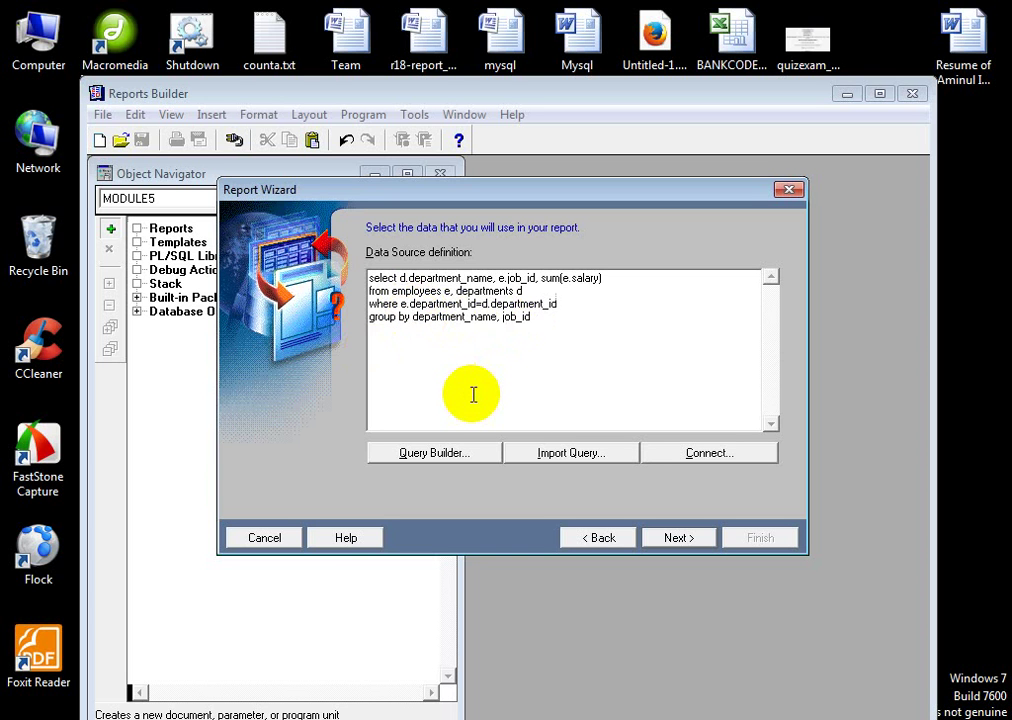
{"action": "type", "text": "d"}
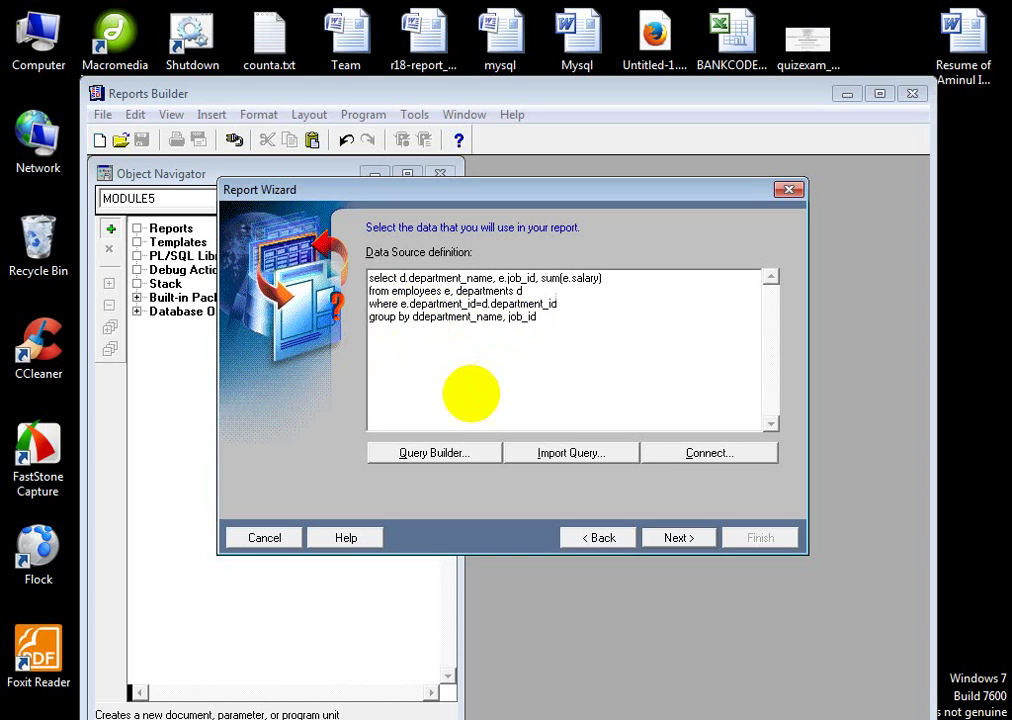
{"action": "type", "text": "."}
{"action": "left_click", "coordinate": [510, 317]}
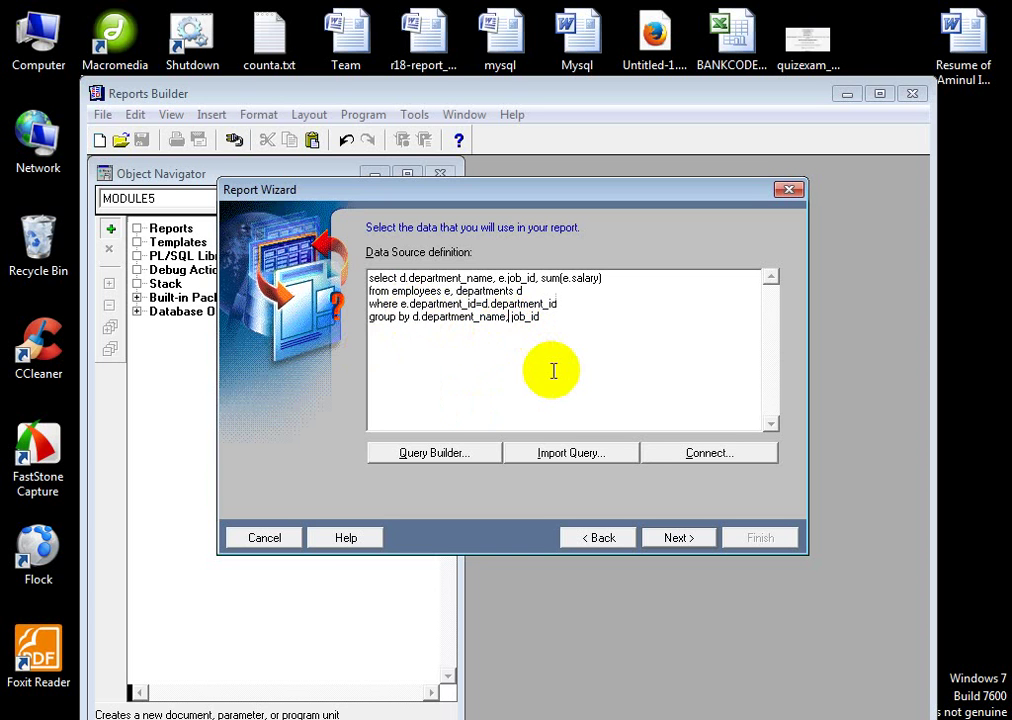
{"action": "type", "text": "e."}
Add an order by clause using the same columns as the grouping, d.department_name,e.job_id.
{"action": "left_click", "coordinate": [556, 317]}
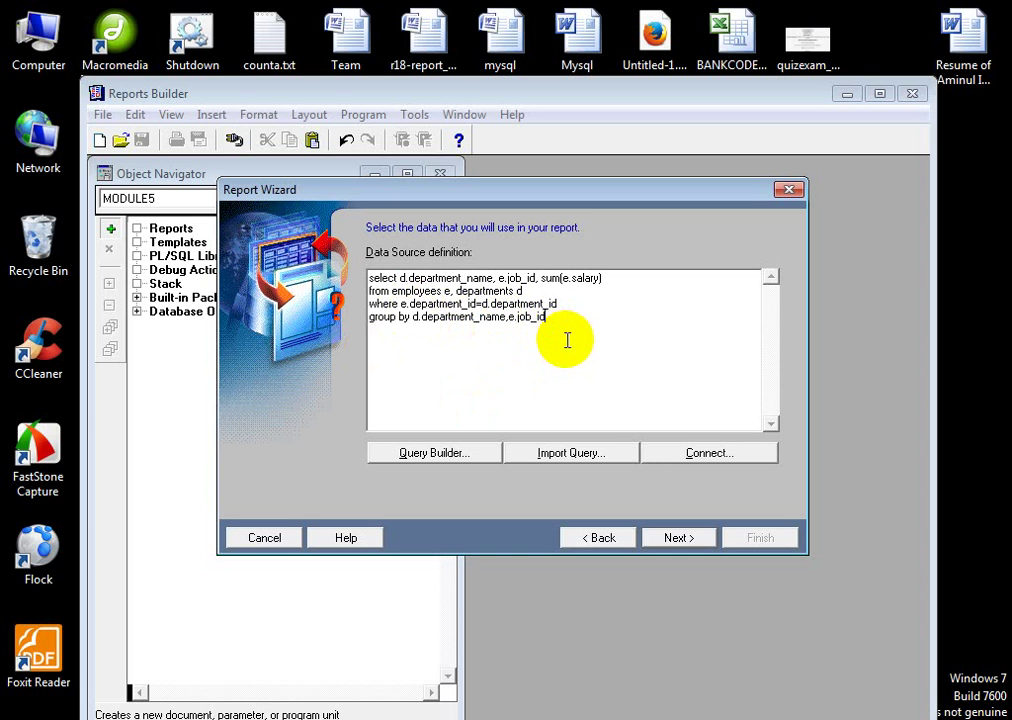
{"action": "key", "text": "Return"}
{"action": "type", "text": "order by"}
{"action": "left_click_drag", "start_coordinate": [551, 318], "coordinate": [416, 330]}
{"action": "key", "text": "ctrl+c"}
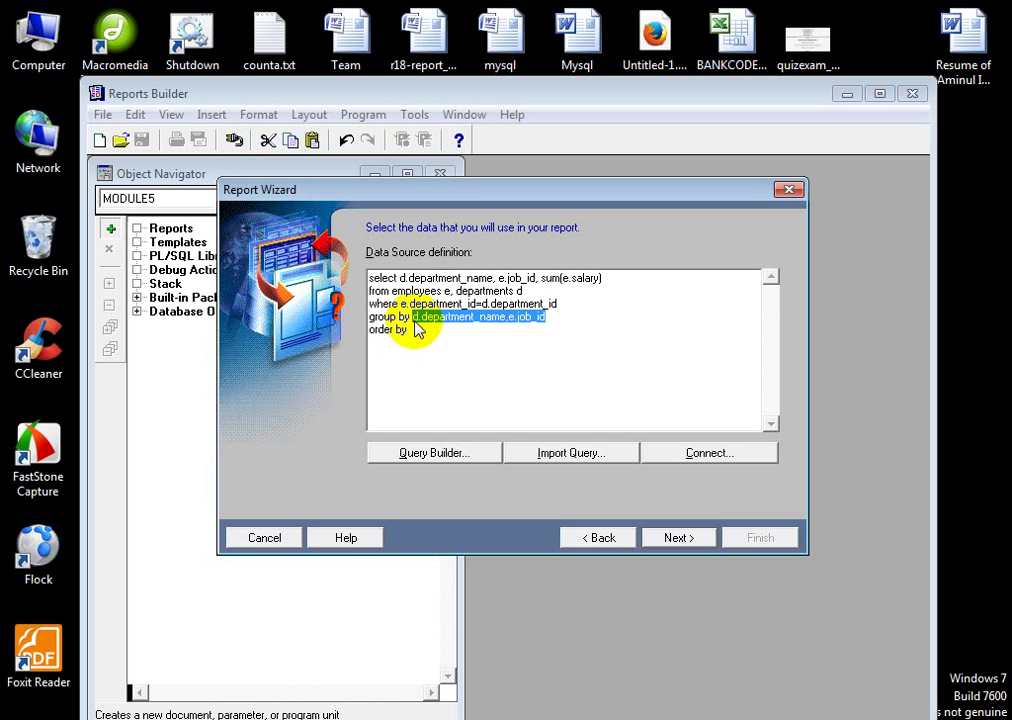
{"action": "left_click", "coordinate": [415, 333]}
{"action": "key", "text": "ctrl+v"}
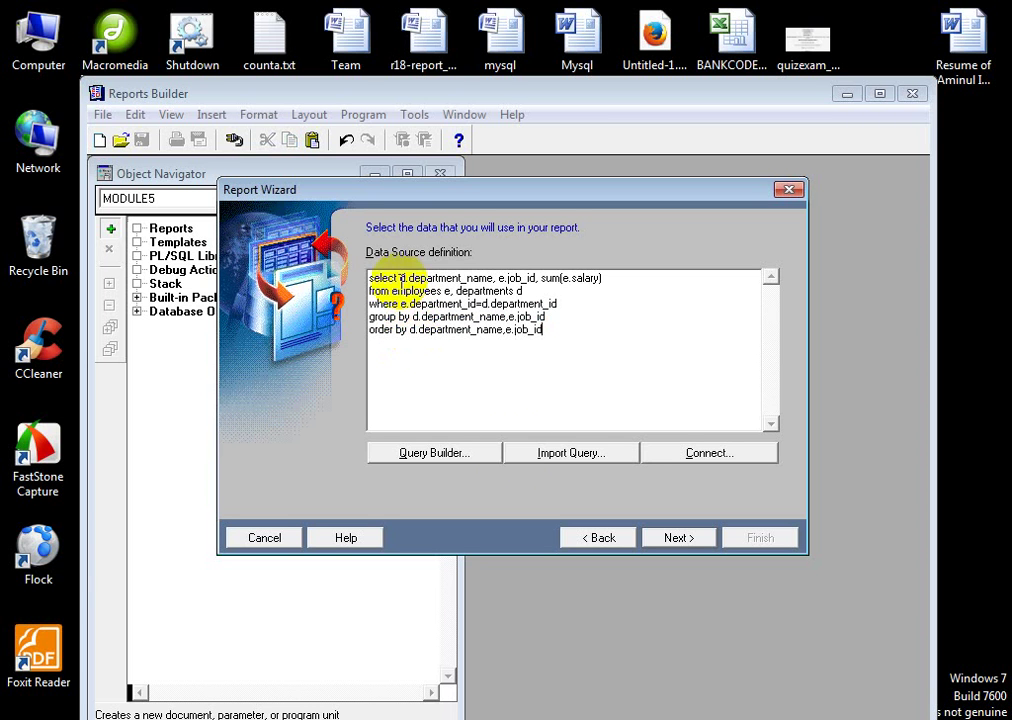
Accept the query and assign department_name as the matrix row field.
{"action": "left_click", "coordinate": [675, 538]}
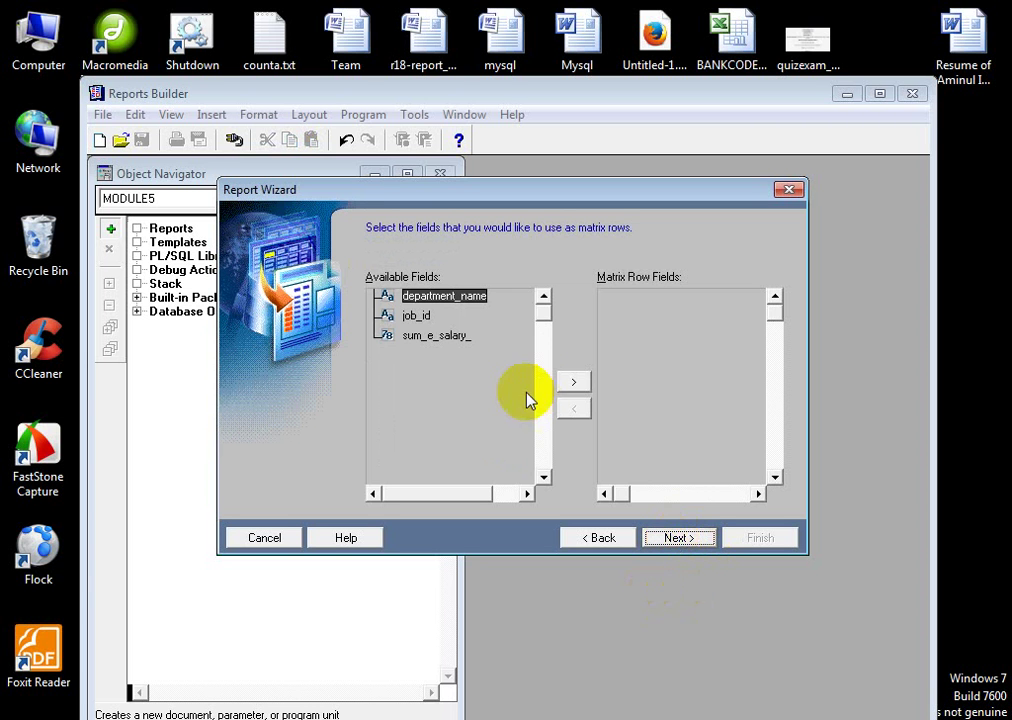
{"action": "left_click", "coordinate": [571, 383]}
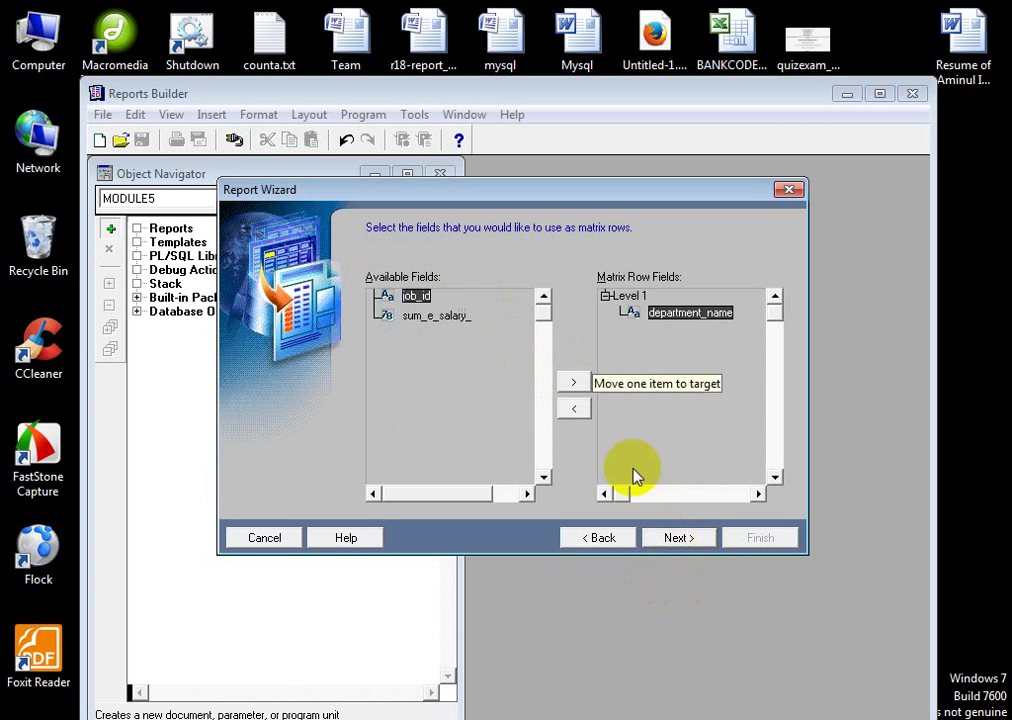
Assign job_id as the matrix column field and sum_e_salary_ as the matrix cell field without an aggregate function.
{"action": "left_click", "coordinate": [680, 538]}
{"action": "left_click", "coordinate": [574, 381]}
{"action": "left_click", "coordinate": [673, 538]}
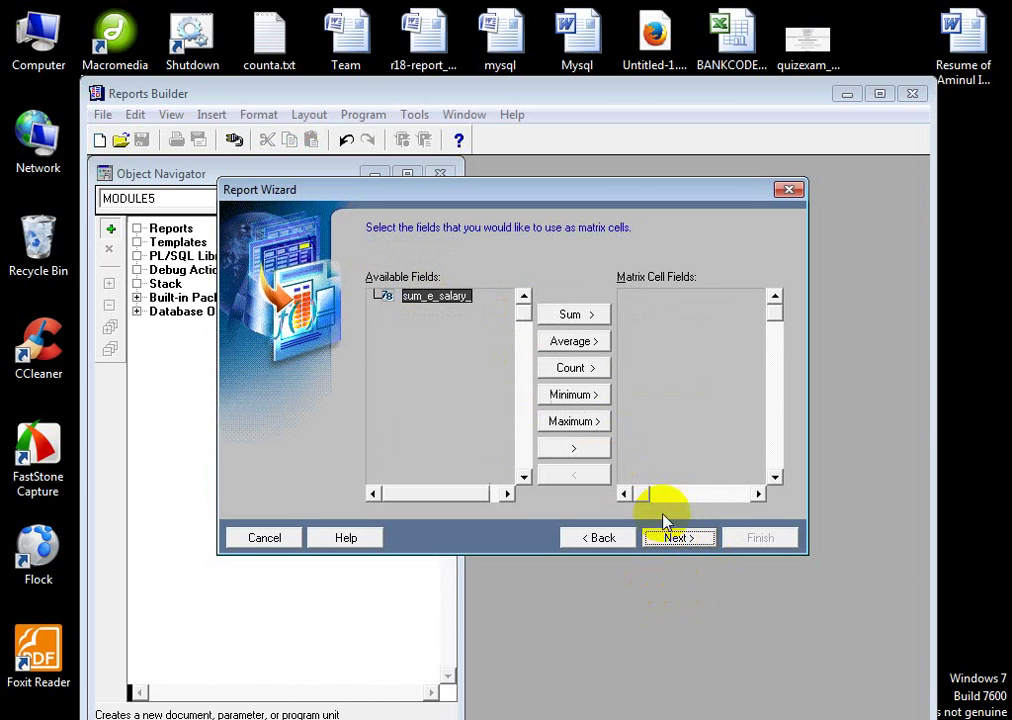
{"action": "left_click", "coordinate": [587, 450]}
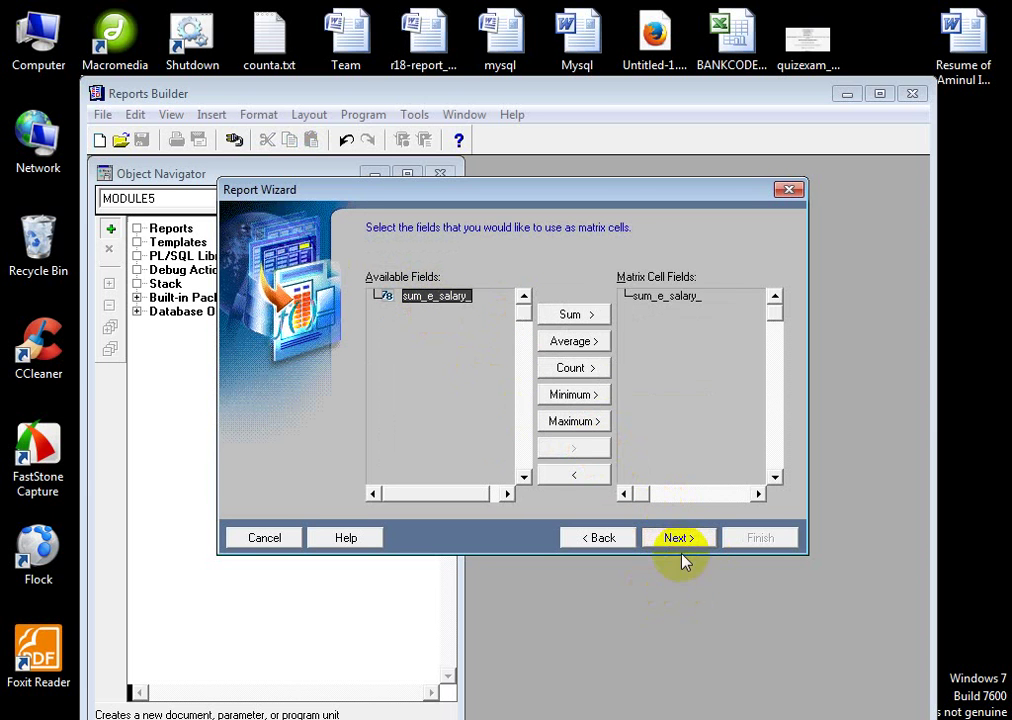
{"action": "left_click", "coordinate": [677, 538]}
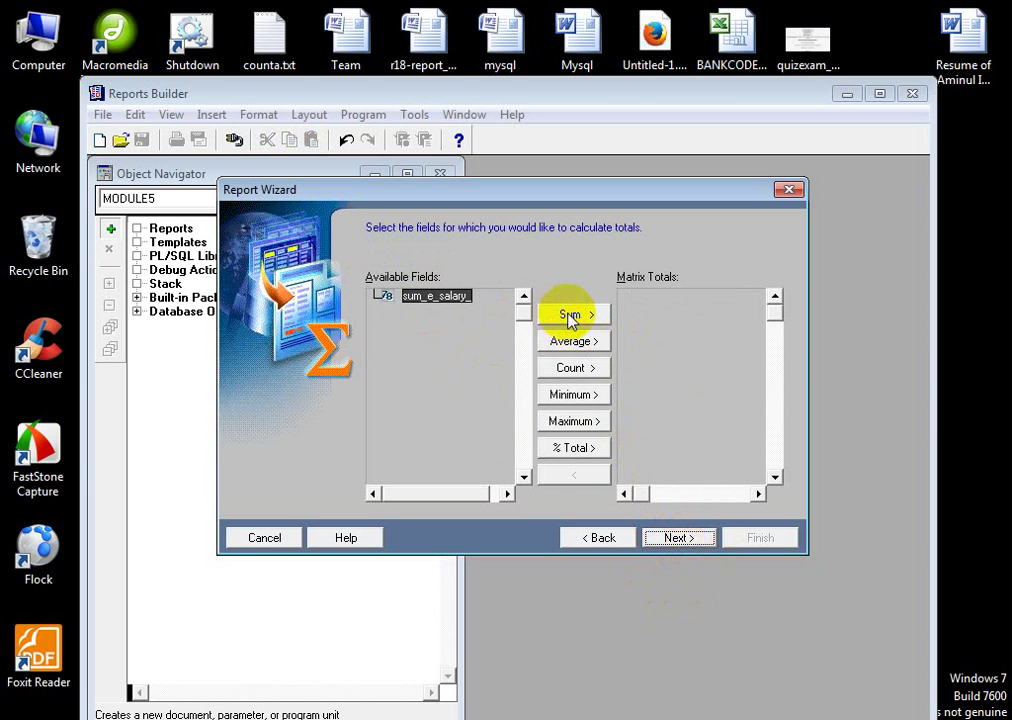
Add a Sum total for sum_e_salary_ and keep the default labels and widths.
{"action": "left_click", "coordinate": [571, 316]}
{"action": "left_click", "coordinate": [676, 539]}
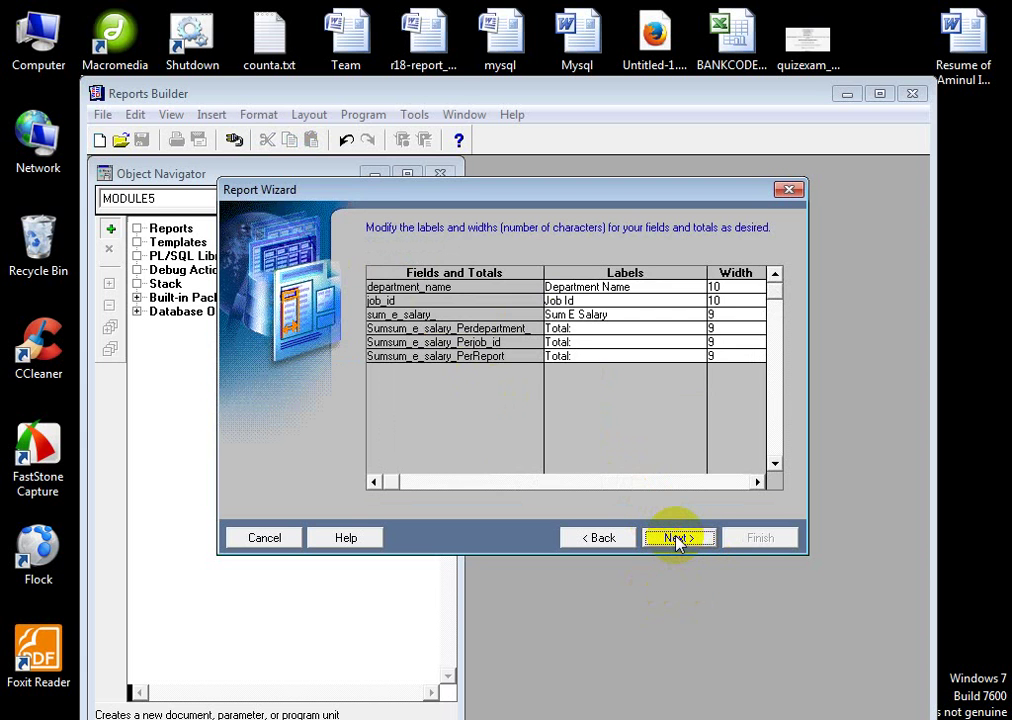
{"action": "left_click", "coordinate": [677, 539]}
{"action": "left_click", "coordinate": [677, 539]}
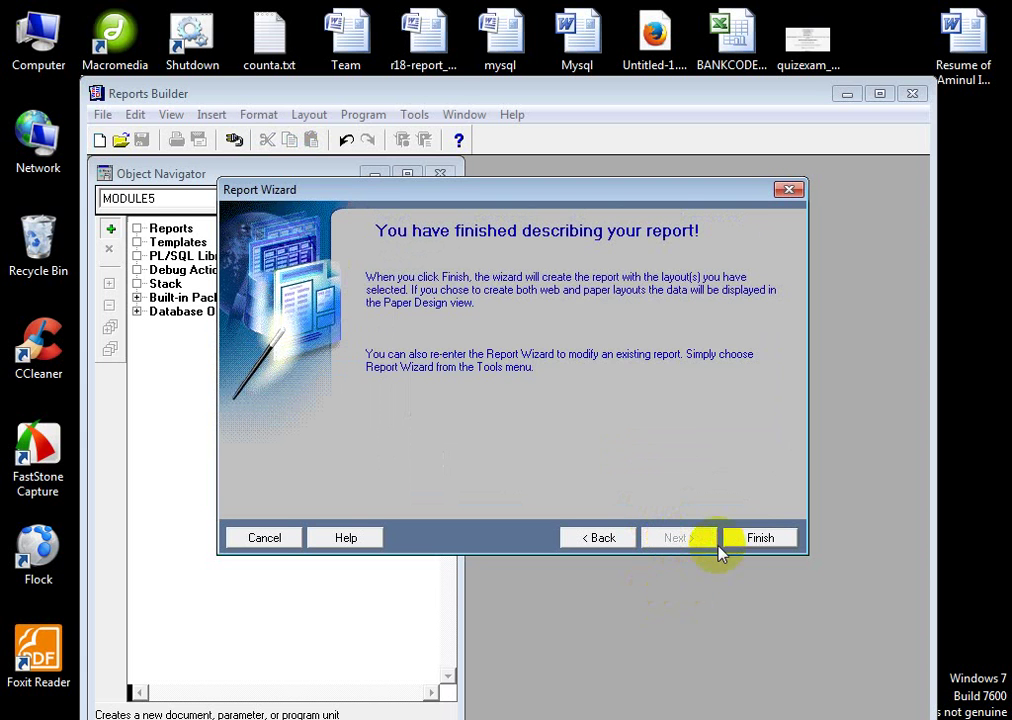
Return to the template choice, set the report to use no template, and finish the wizard.
{"action": "left_click", "coordinate": [599, 539]}
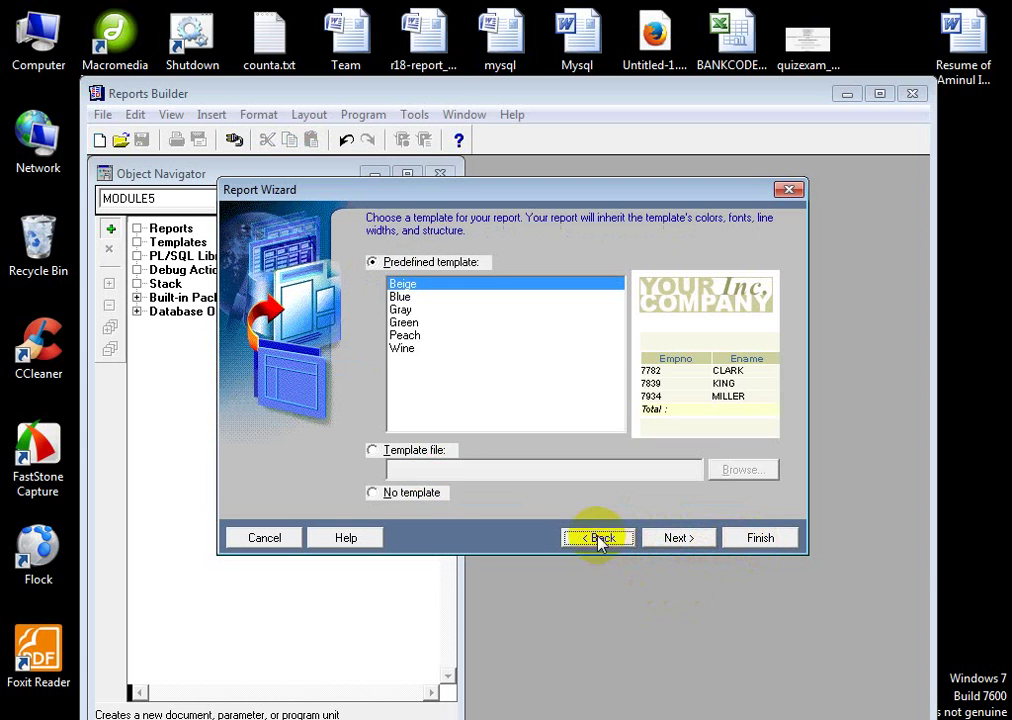
{"action": "left_click", "coordinate": [423, 500]}
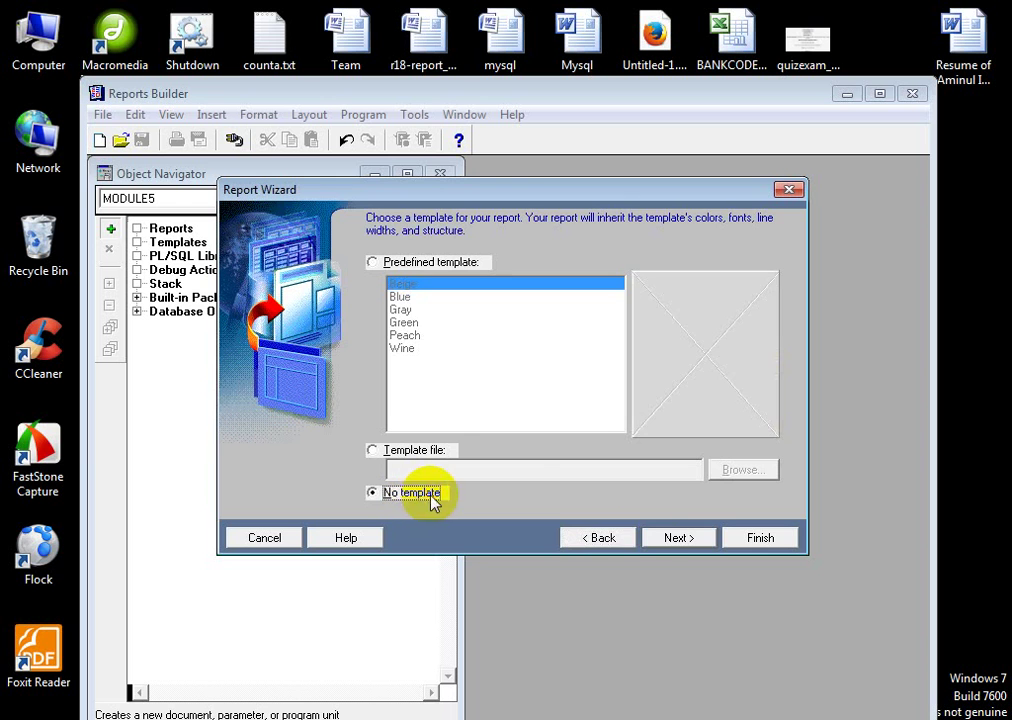
{"action": "left_click", "coordinate": [678, 538]}
{"action": "left_click", "coordinate": [760, 538]}
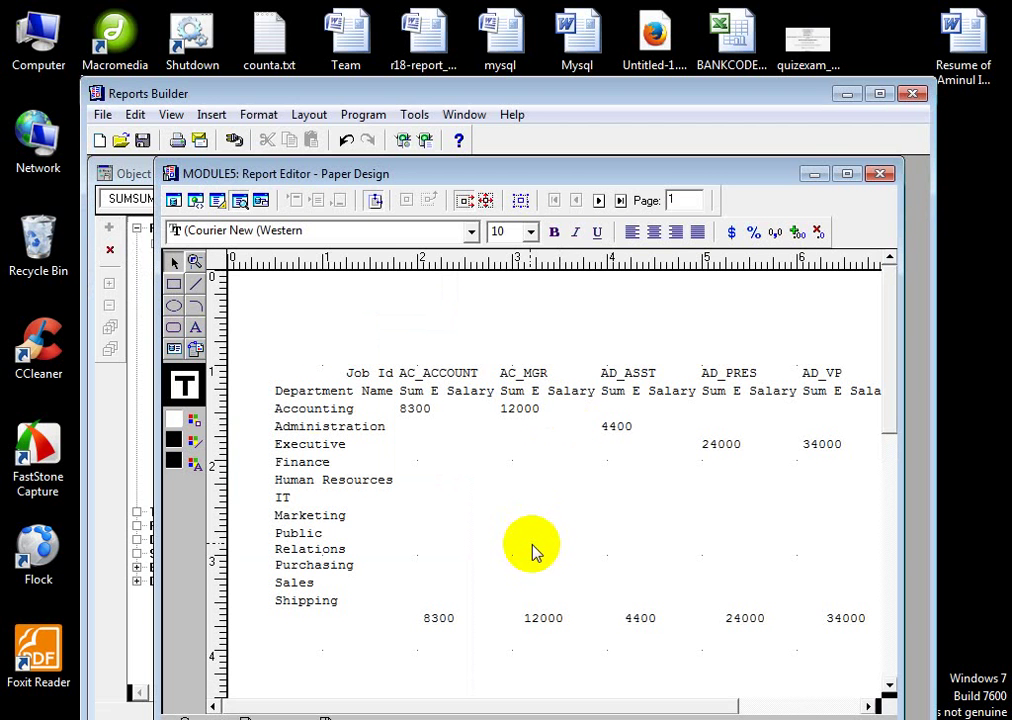
Widen the department name field slightly so Public Relations fits on one line, and check the page's full width.
{"action": "left_click", "coordinate": [337, 428]}
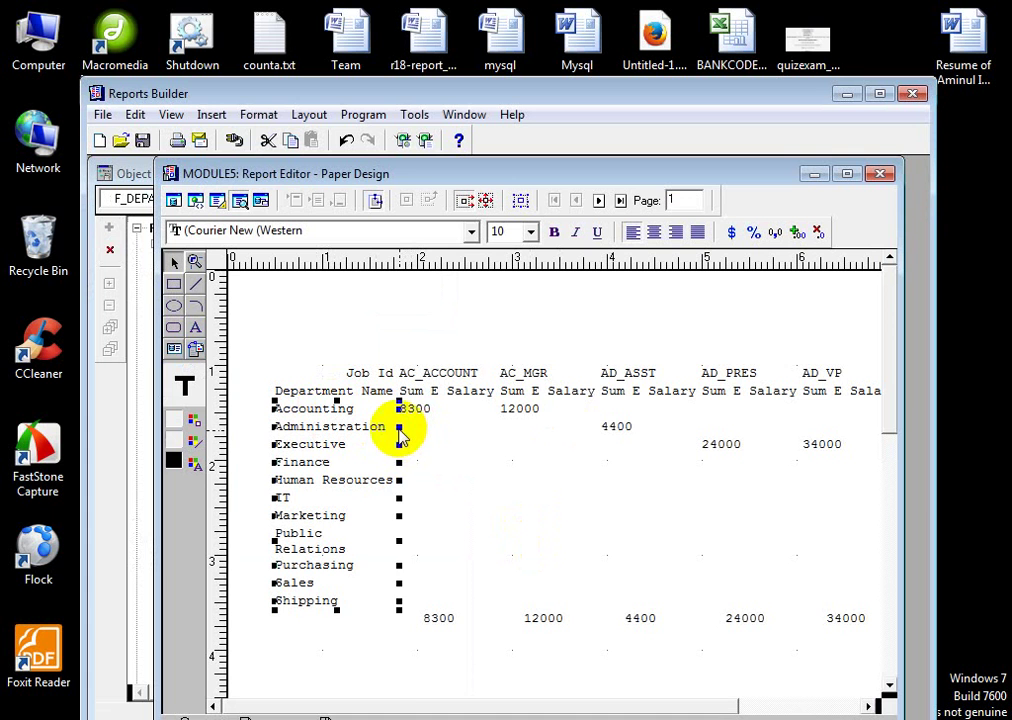
{"action": "left_click", "coordinate": [405, 430]}
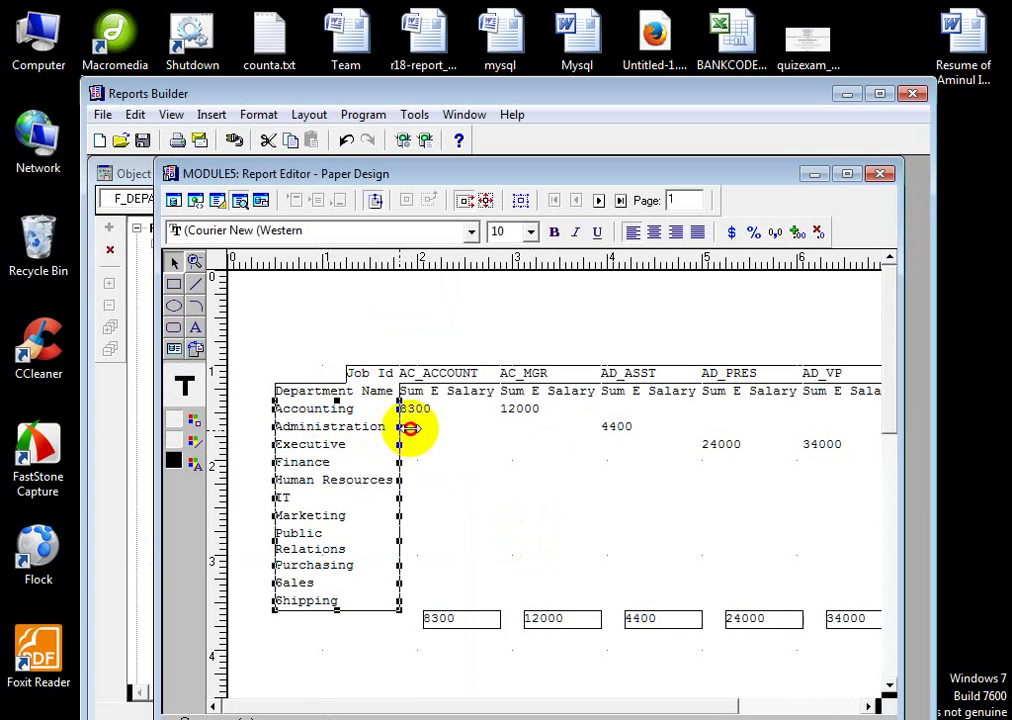
{"action": "left_click", "coordinate": [445, 683]}
{"action": "left_click", "coordinate": [818, 706]}
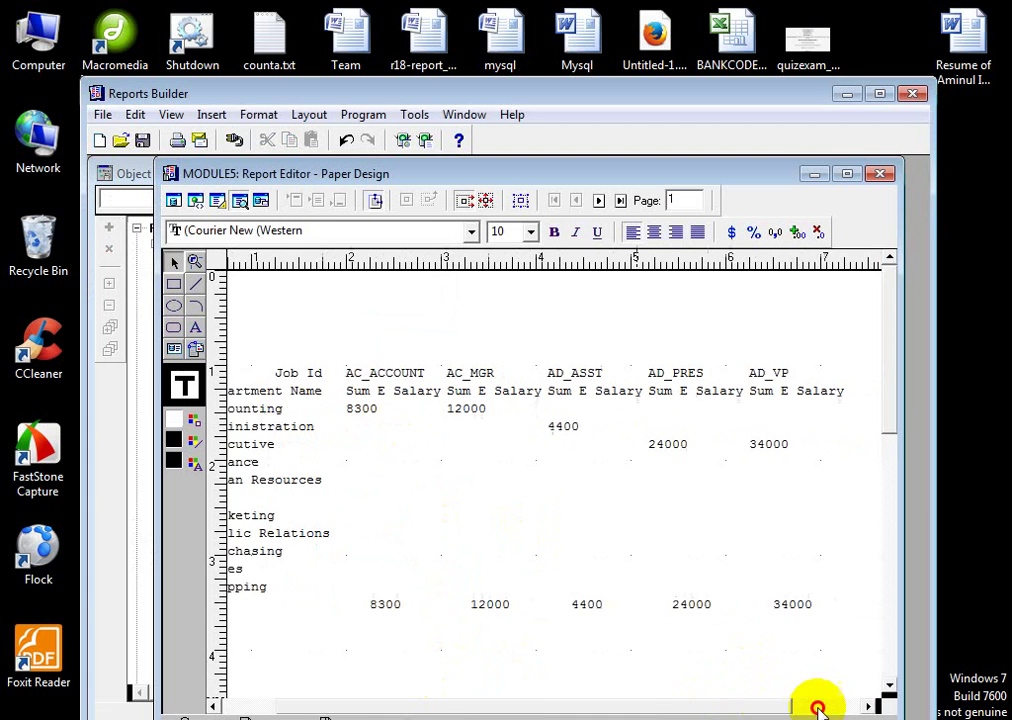
{"action": "left_click", "coordinate": [840, 706]}
{"action": "left_click_drag", "start_coordinate": [840, 706], "coordinate": [563, 712]}
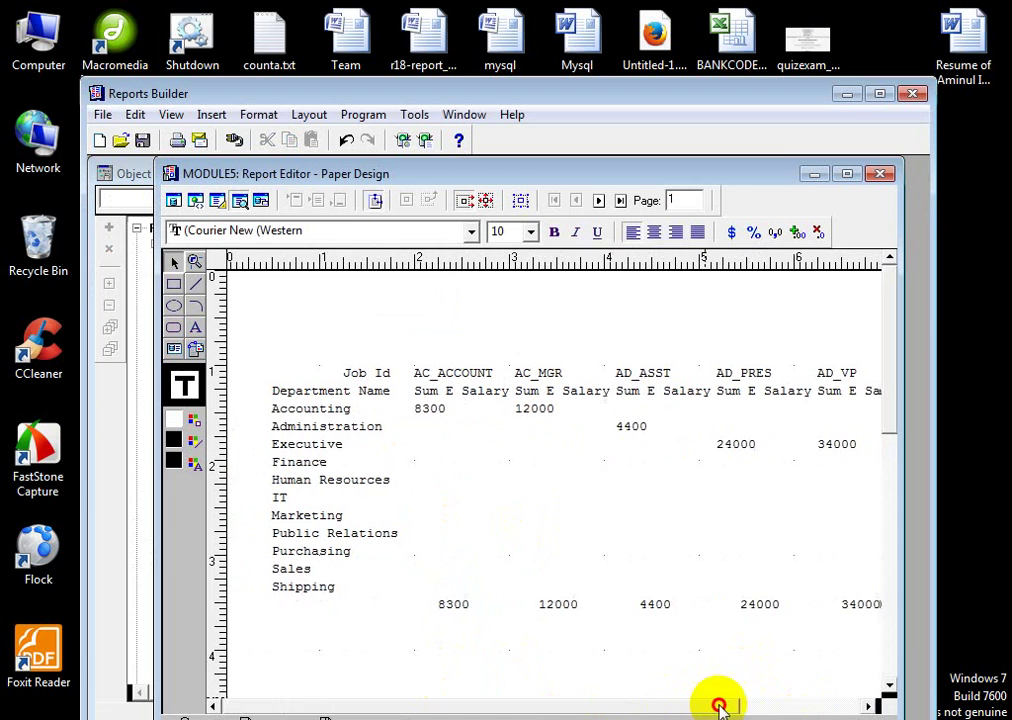
{"action": "left_click_drag", "start_coordinate": [714, 707], "coordinate": [795, 707]}
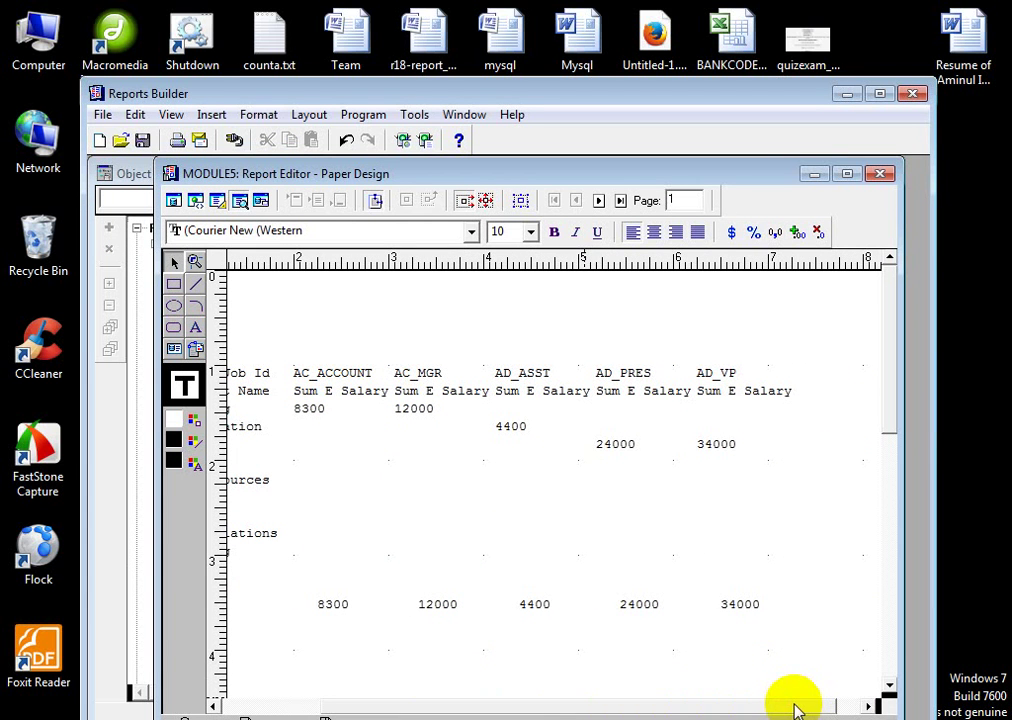
Reopen the Report Wizard and apply the predefined Beige template to the report.
{"action": "left_click", "coordinate": [416, 115]}
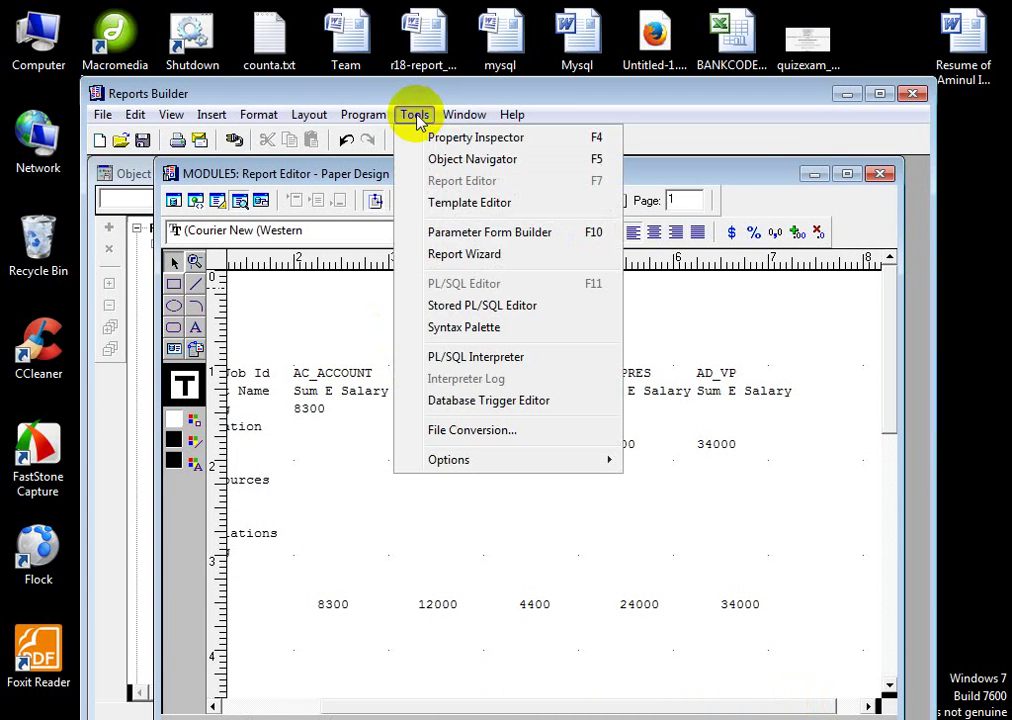
{"action": "left_click", "coordinate": [440, 255]}
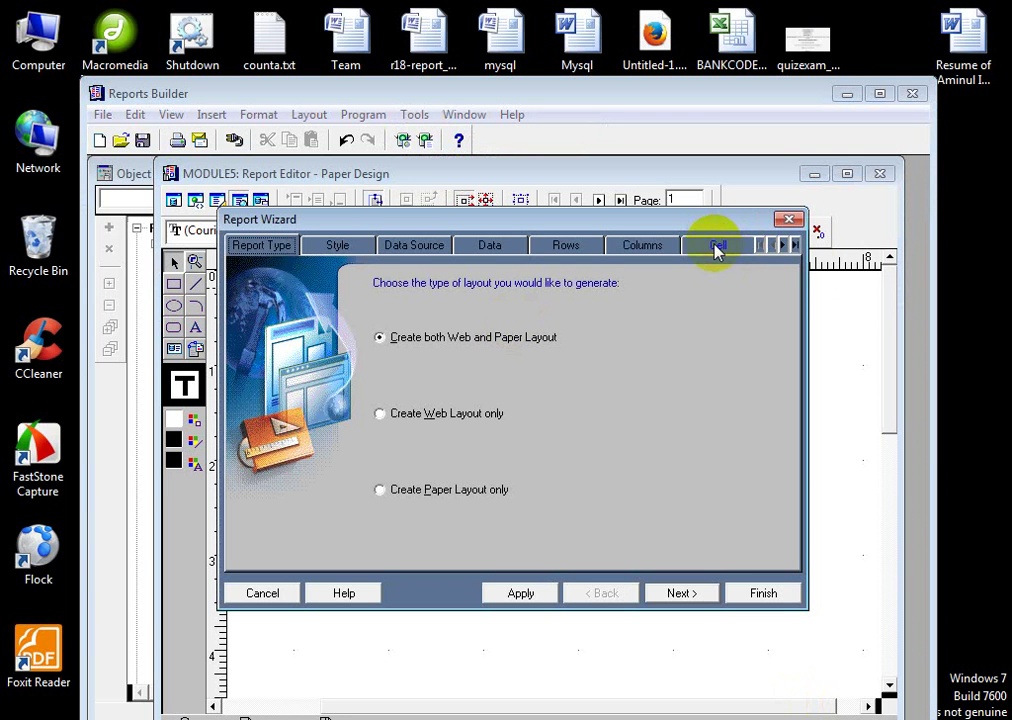
{"action": "left_click", "coordinate": [786, 246]}
{"action": "left_click", "coordinate": [786, 246]}
{"action": "left_click", "coordinate": [786, 246]}
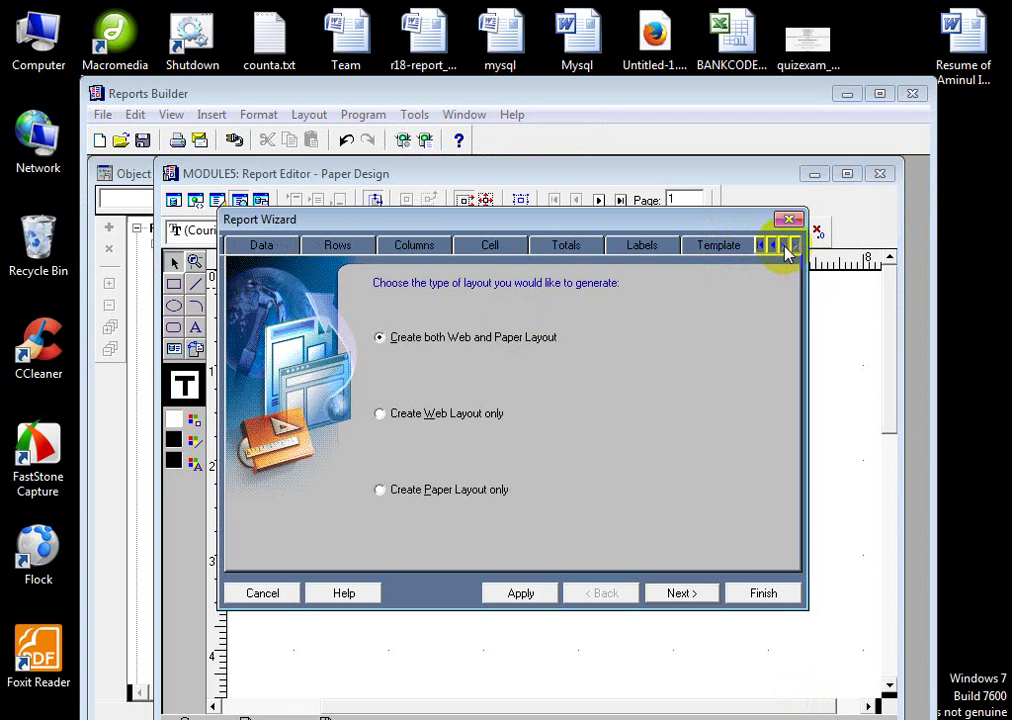
{"action": "left_click", "coordinate": [725, 246]}
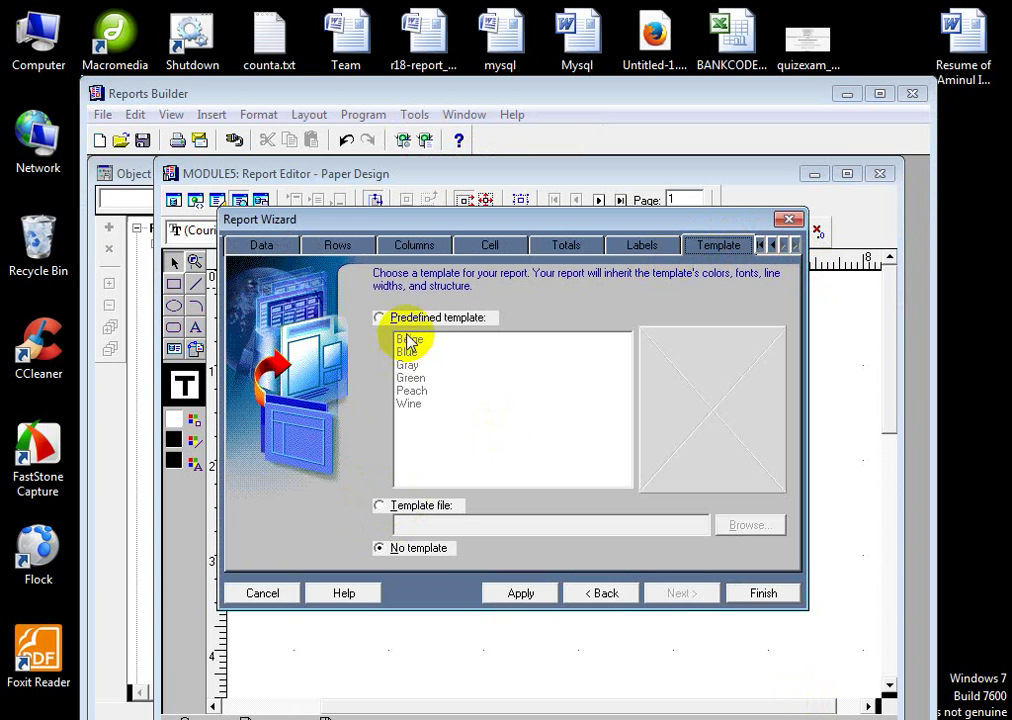
{"action": "left_click", "coordinate": [381, 317]}
{"action": "left_click", "coordinate": [516, 593]}
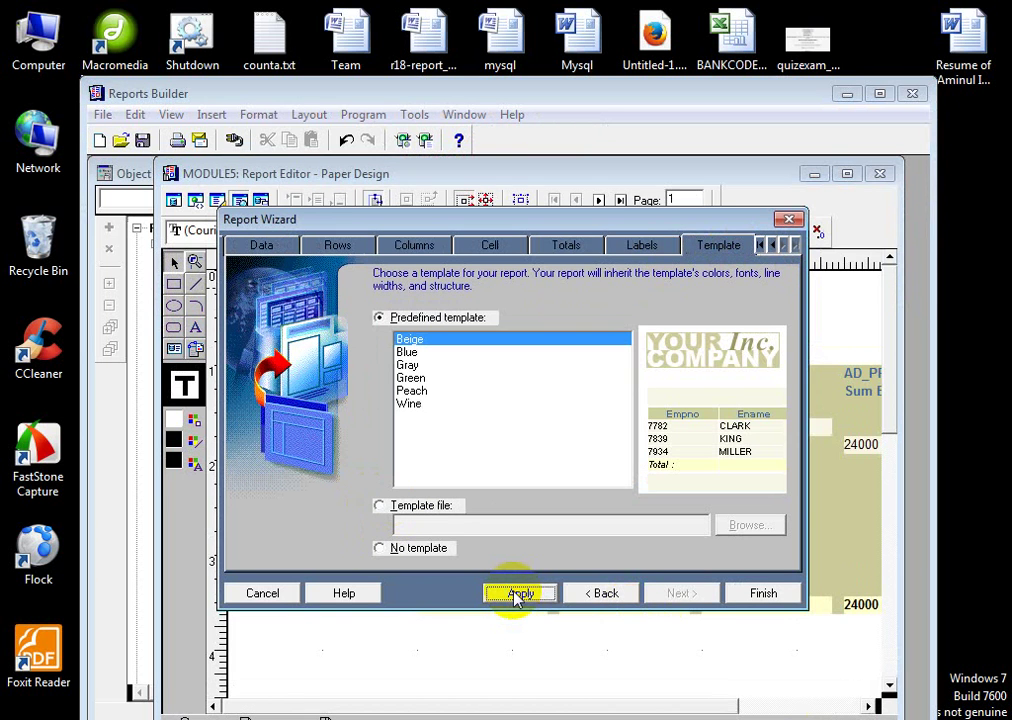
{"action": "left_click", "coordinate": [763, 595]}
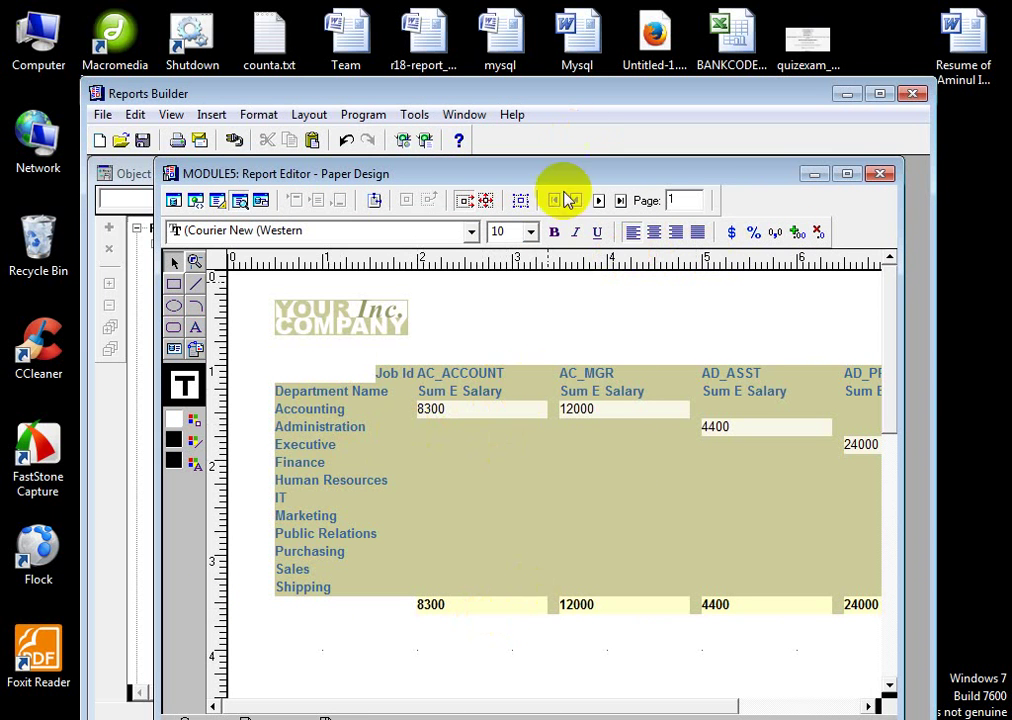
Page through the styled matrix report to the last page and back to page 1, examining salary sums per department and job.
{"action": "left_click", "coordinate": [599, 201]}
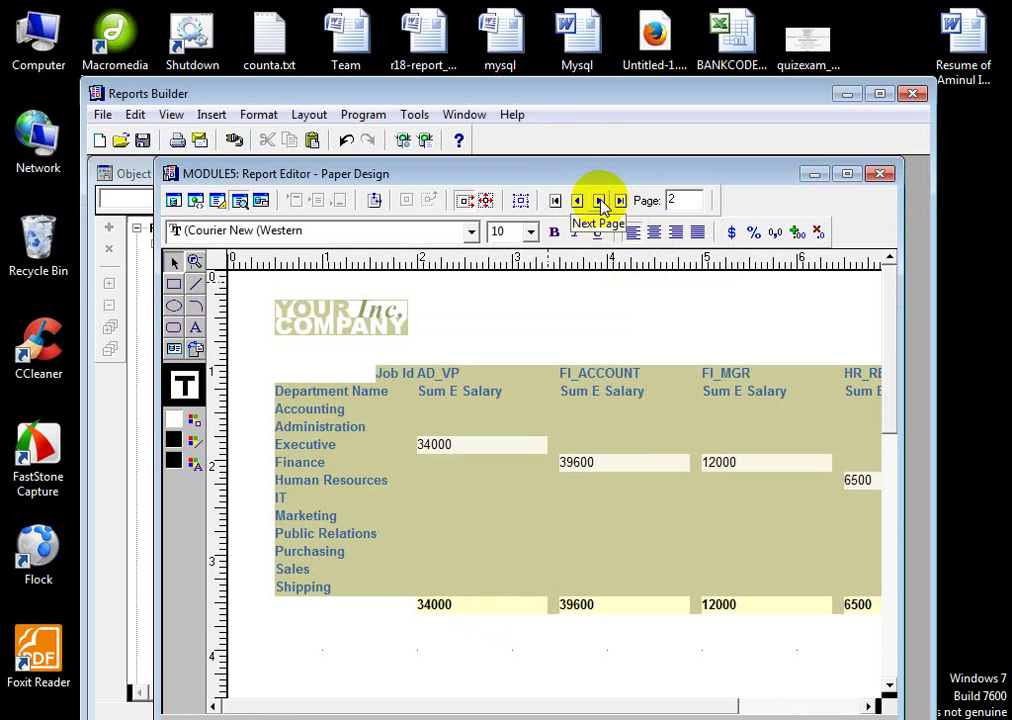
{"action": "left_click", "coordinate": [599, 201]}
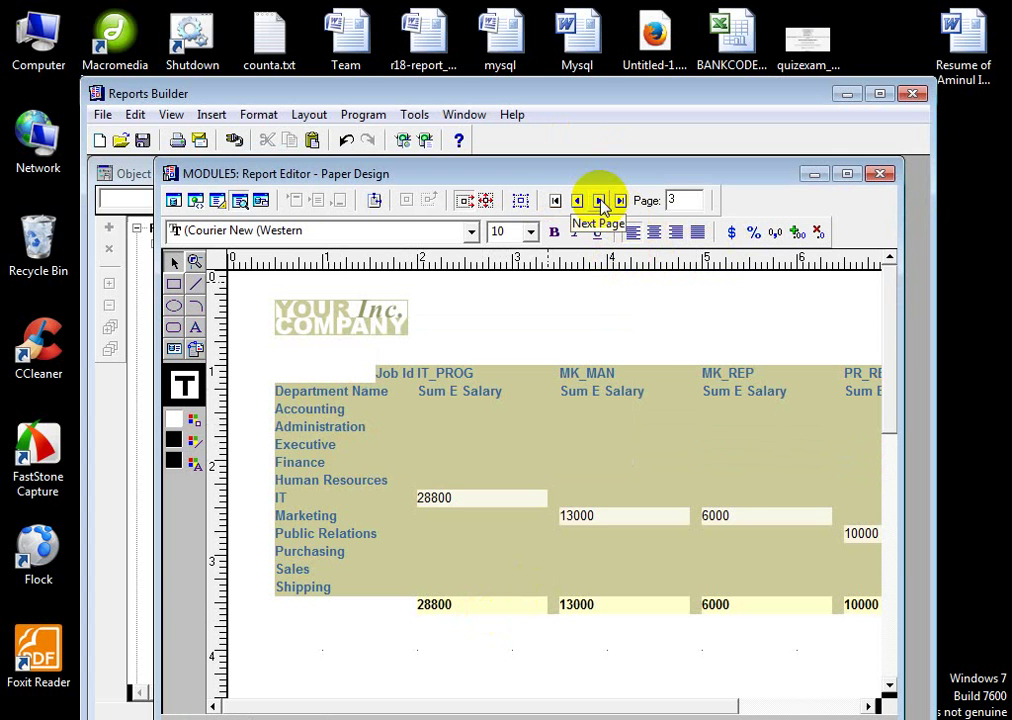
{"action": "left_click", "coordinate": [599, 201]}
{"action": "left_click", "coordinate": [600, 202]}
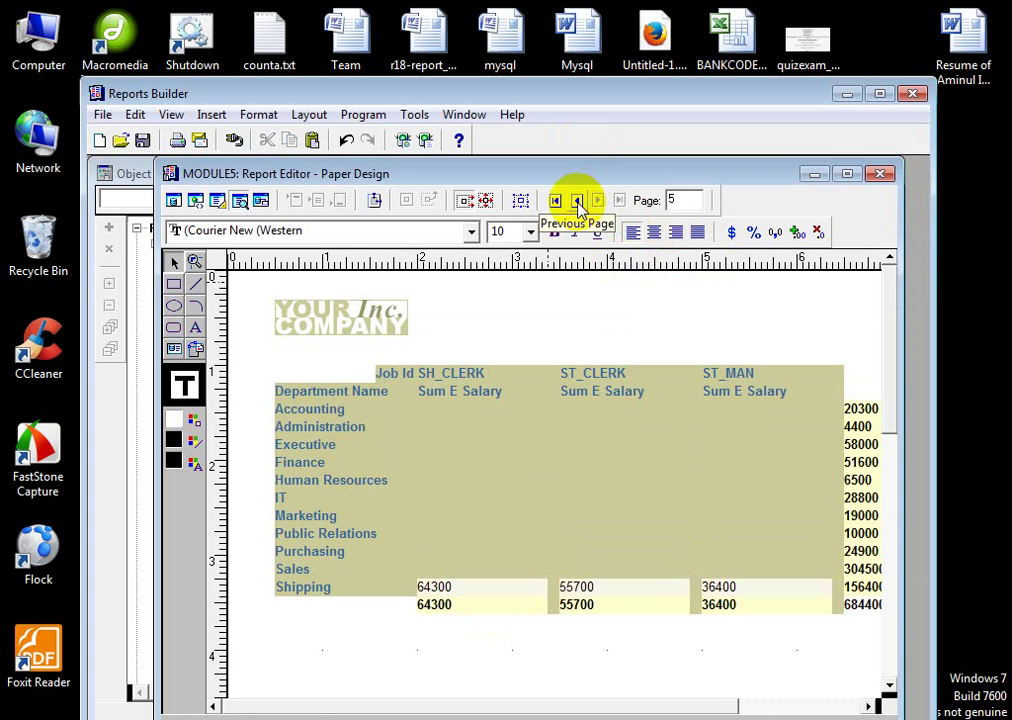
{"action": "left_click_drag", "start_coordinate": [714, 703], "coordinate": [601, 703]}
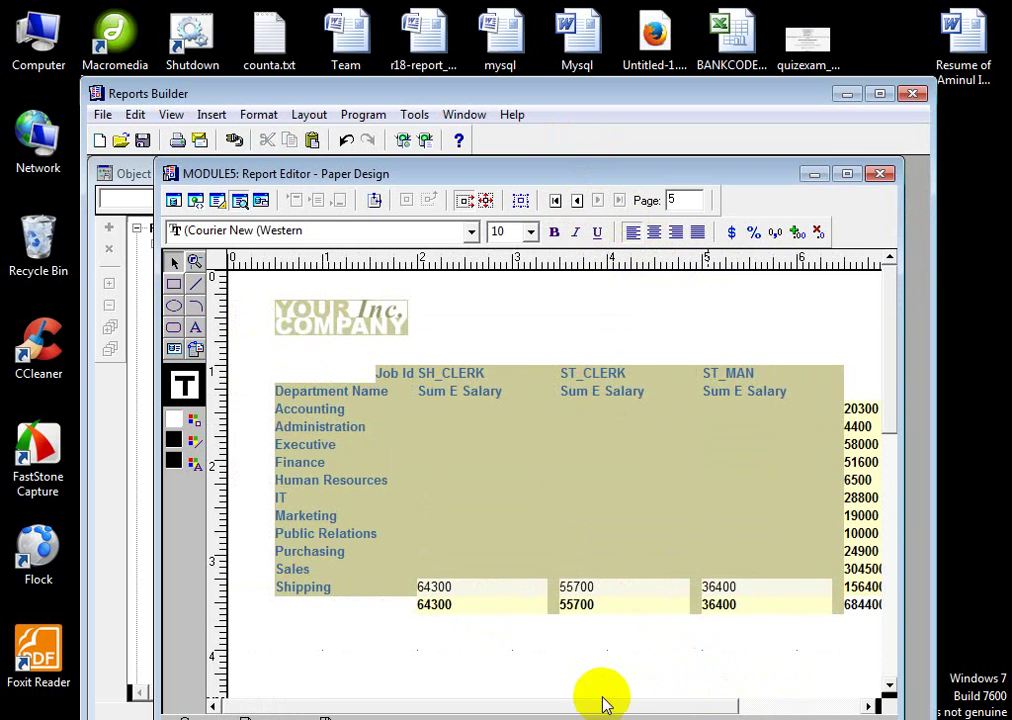
{"action": "left_click", "coordinate": [577, 201]}
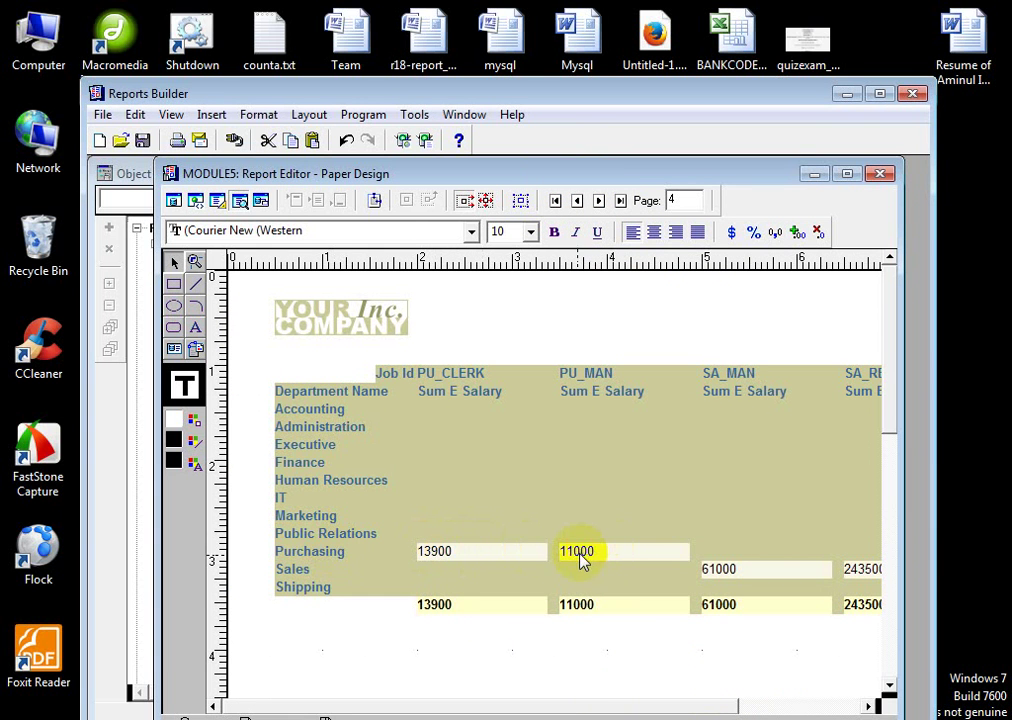
{"action": "left_click_drag", "start_coordinate": [730, 707], "coordinate": [757, 707]}
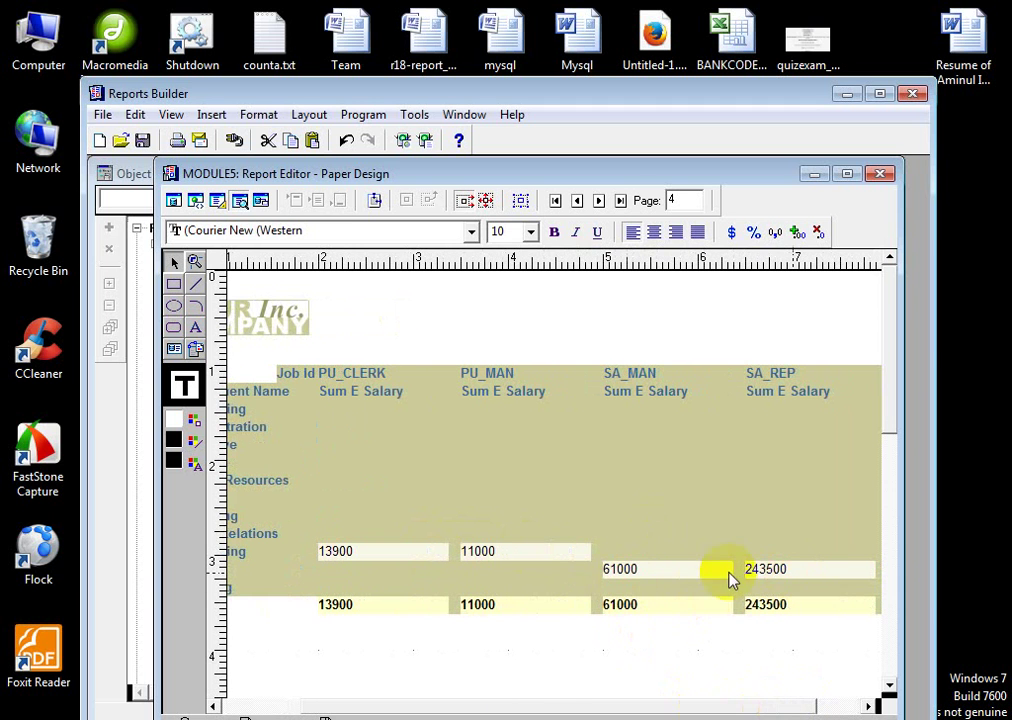
{"action": "left_click", "coordinate": [578, 200]}
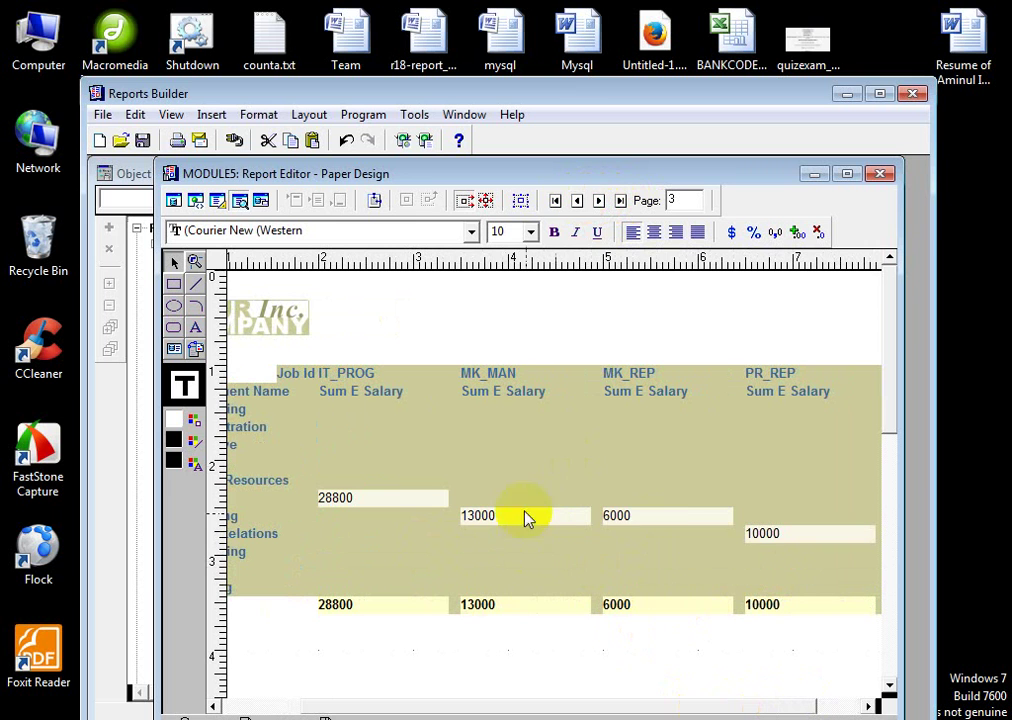
{"action": "left_click", "coordinate": [578, 200]}
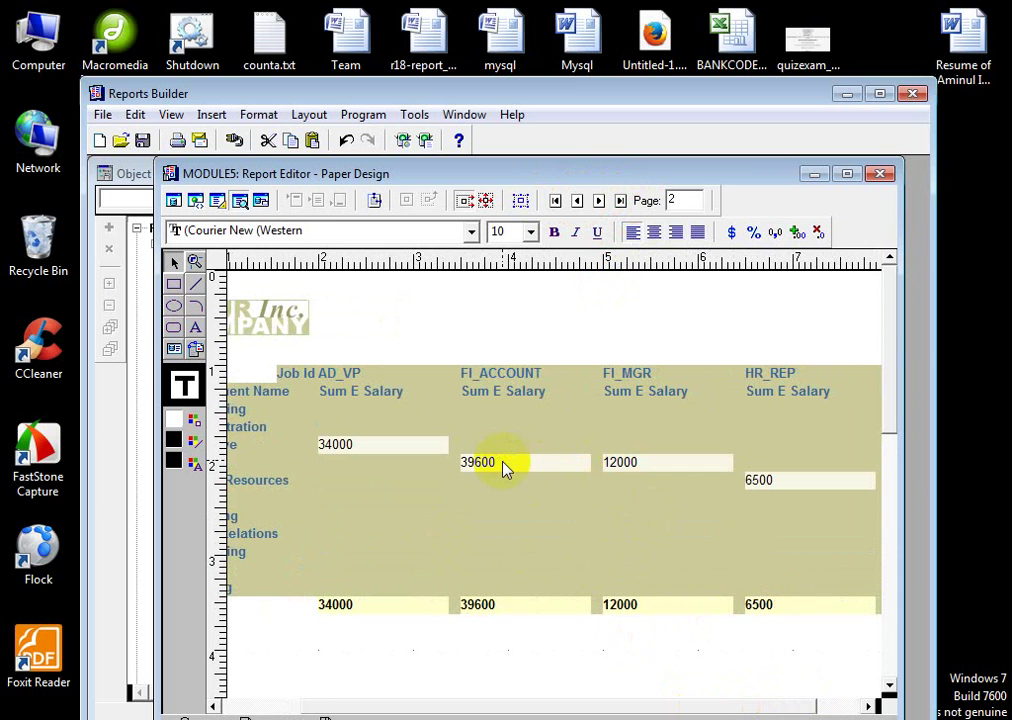
{"action": "left_click", "coordinate": [578, 200]}
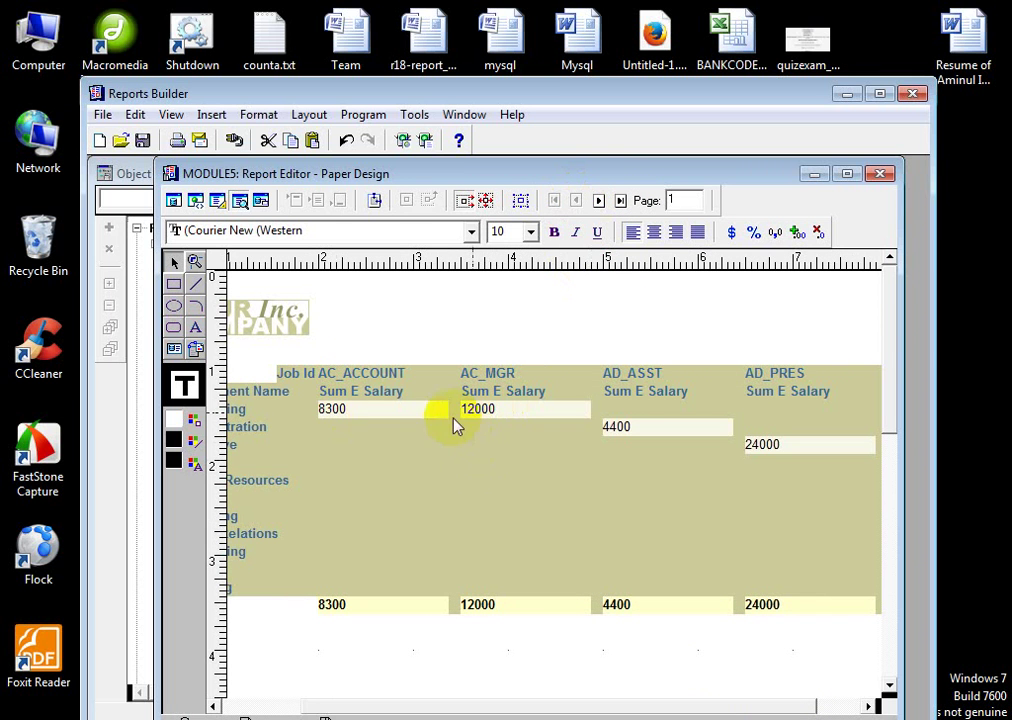
{"action": "left_click_drag", "start_coordinate": [630, 703], "coordinate": [470, 703]}
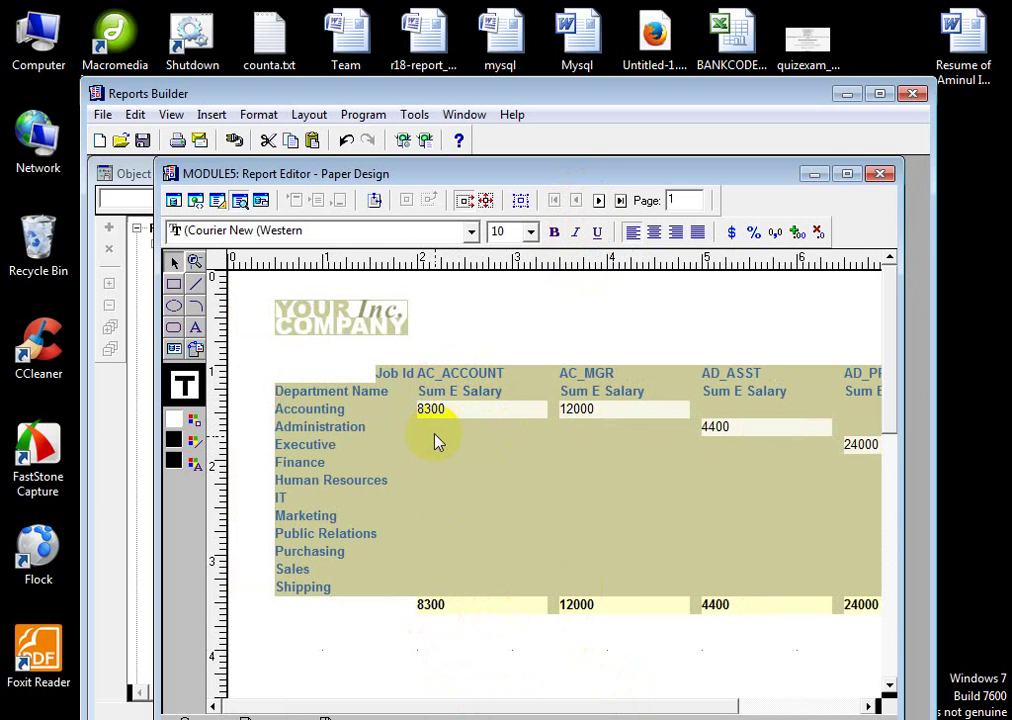
Go to the report's last page and examine the salary totals per department and the grand total.
{"action": "left_click_drag", "start_coordinate": [718, 706], "coordinate": [772, 710]}
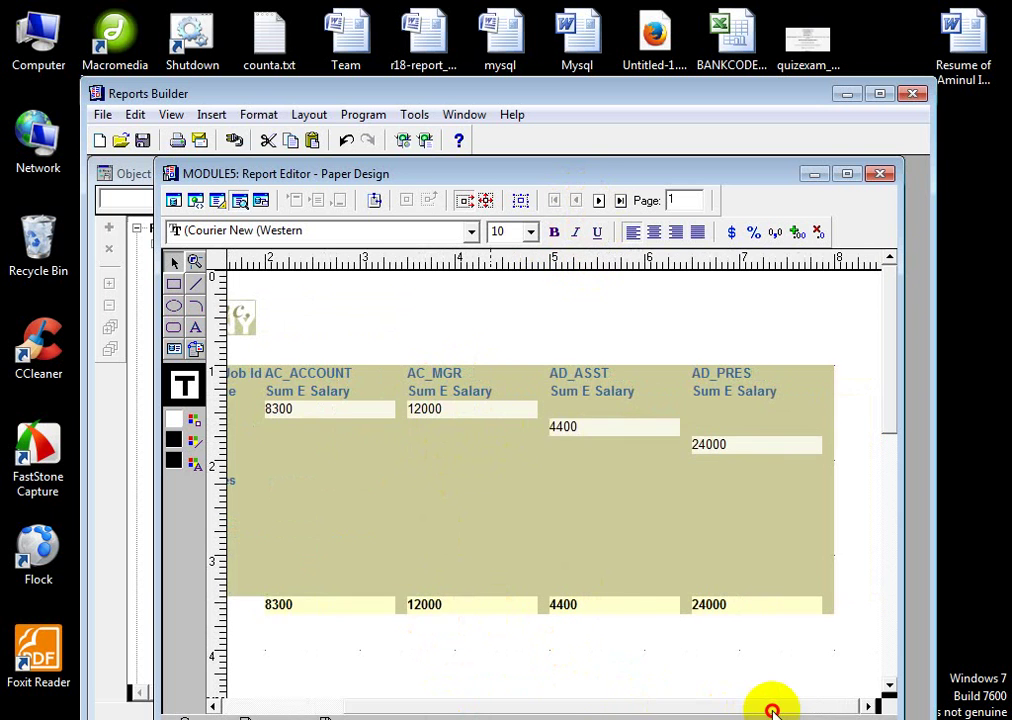
{"action": "left_click", "coordinate": [599, 201]}
{"action": "left_click", "coordinate": [599, 201]}
{"action": "left_click", "coordinate": [599, 201]}
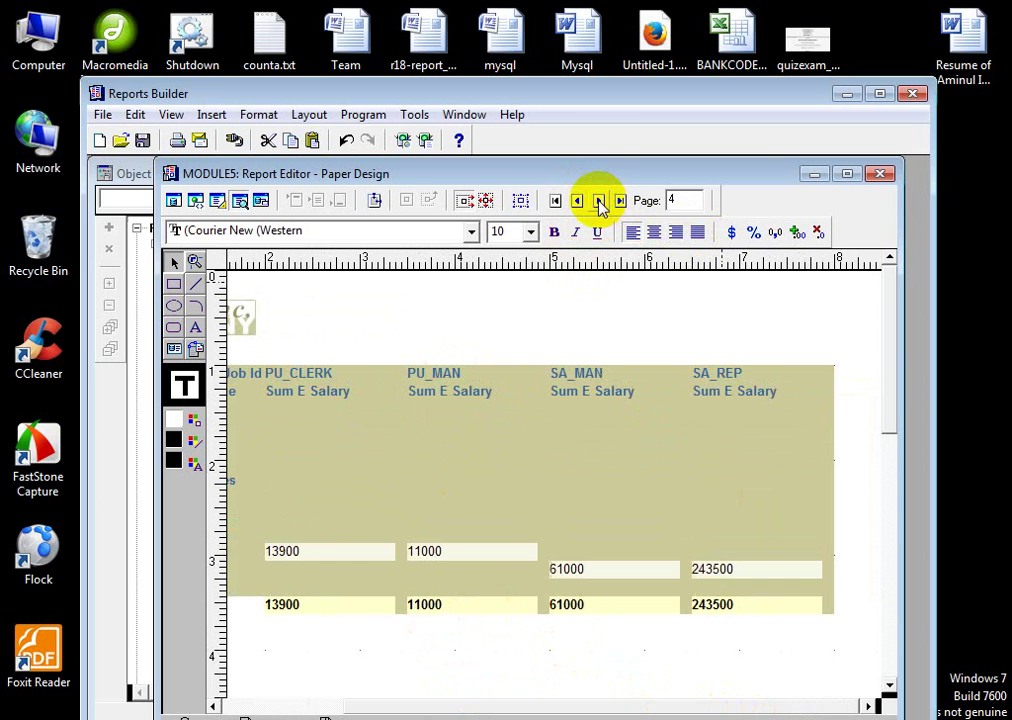
{"action": "left_click", "coordinate": [599, 201]}
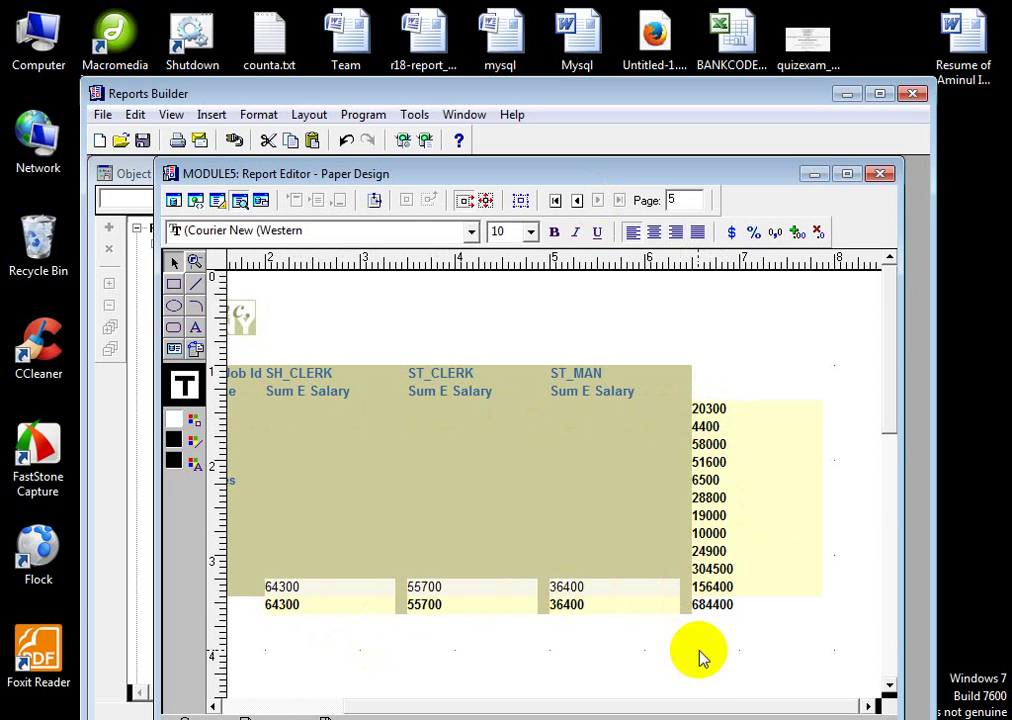
{"action": "left_click", "coordinate": [708, 408]}
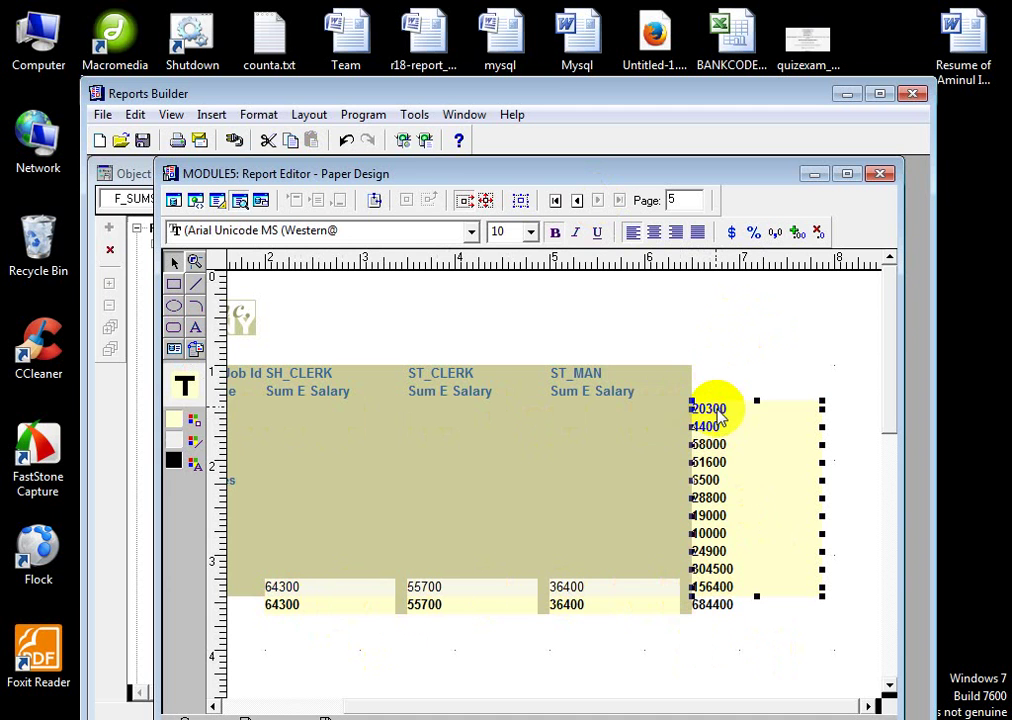
{"action": "left_click", "coordinate": [723, 653]}
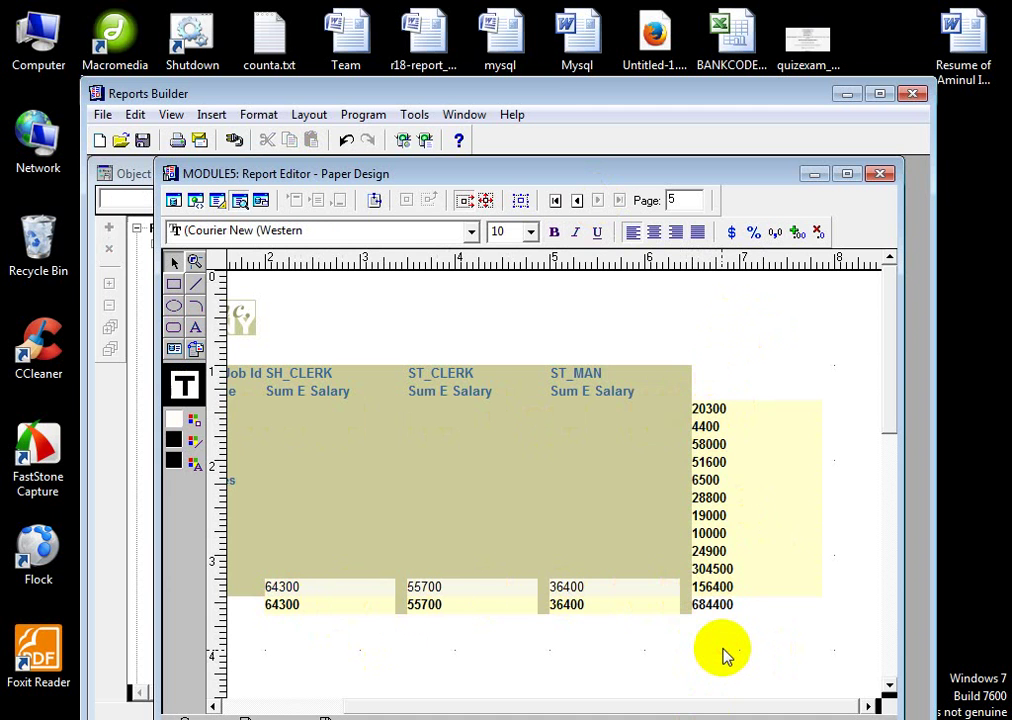